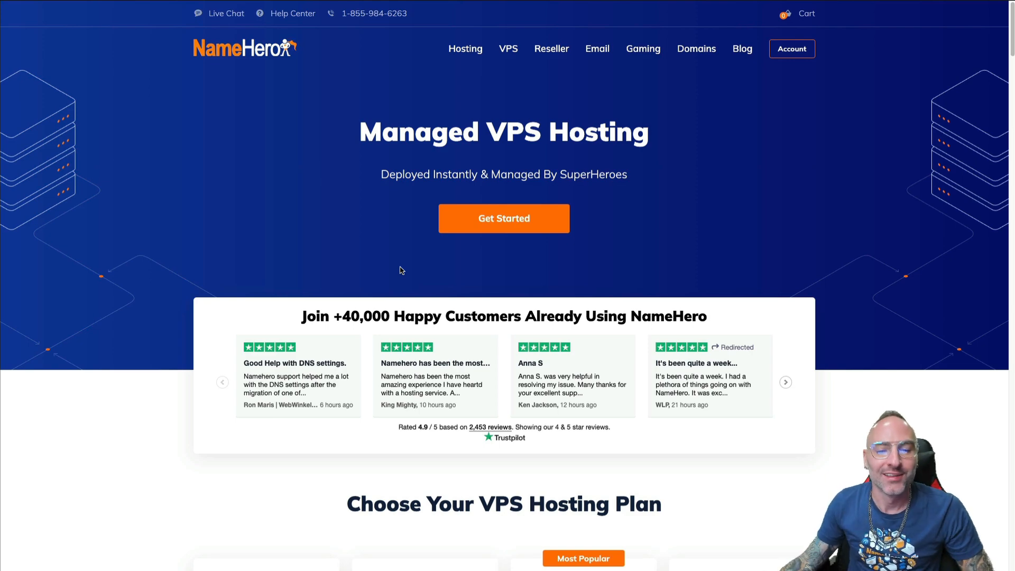
Scroll down to the VPS plan cards and check the feature tooltips on each plan
scroll(402, 270, "down", 8)
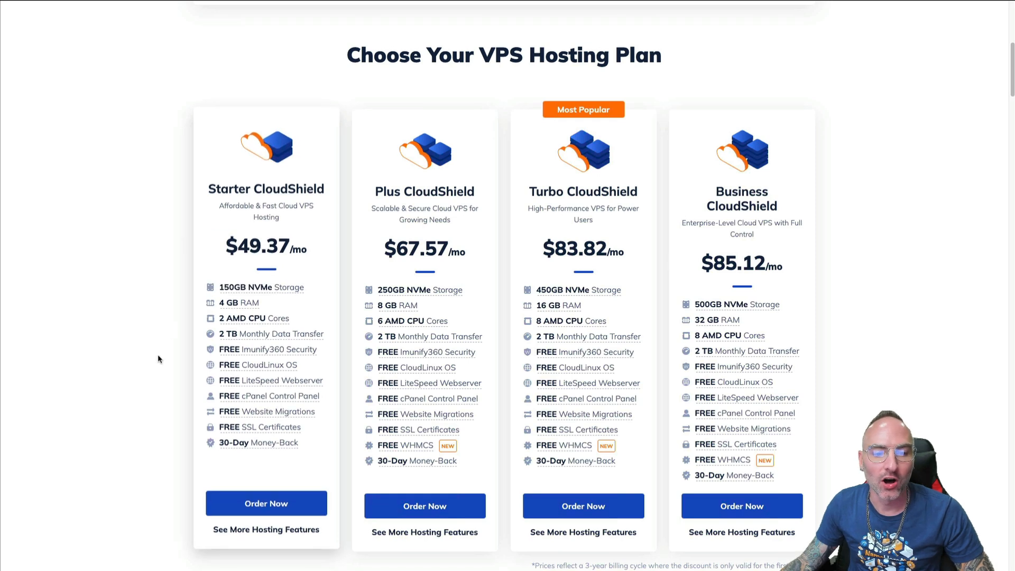
mouse_move(235, 361)
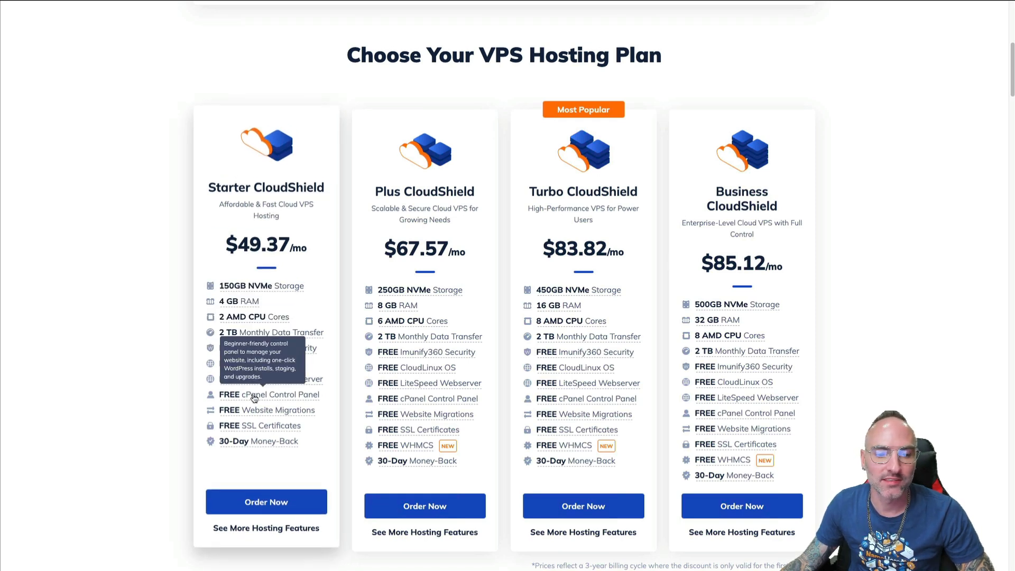
mouse_move(246, 422)
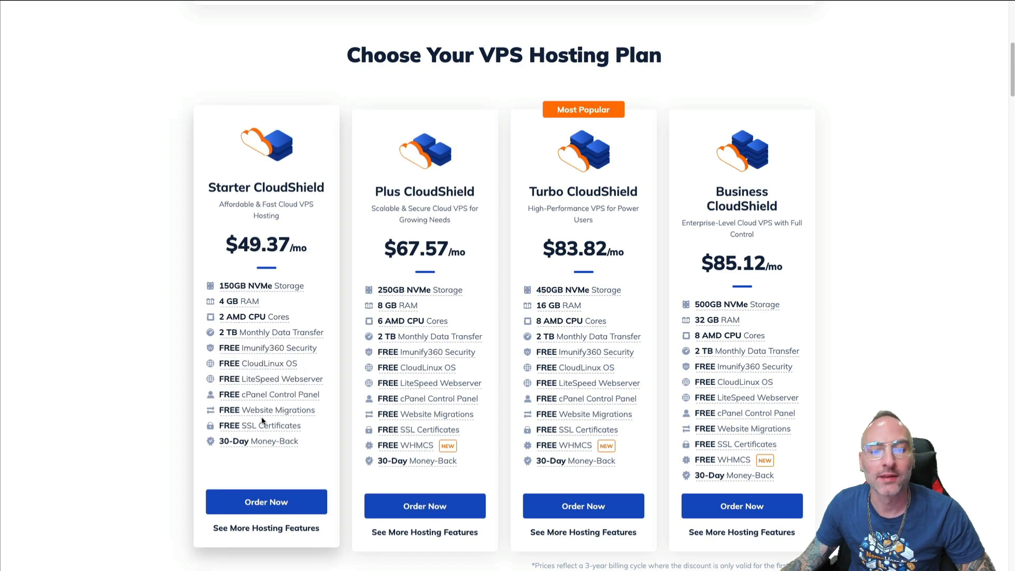
mouse_move(432, 446)
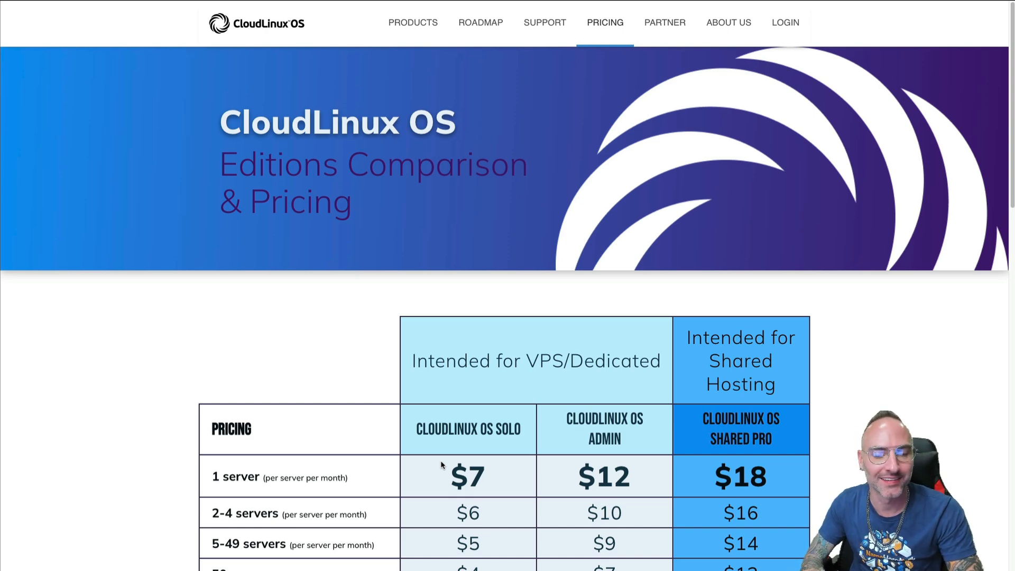
Scroll through the CloudLinux OS edition pricing table to the footer and back up
scroll(517, 337, "down", 3)
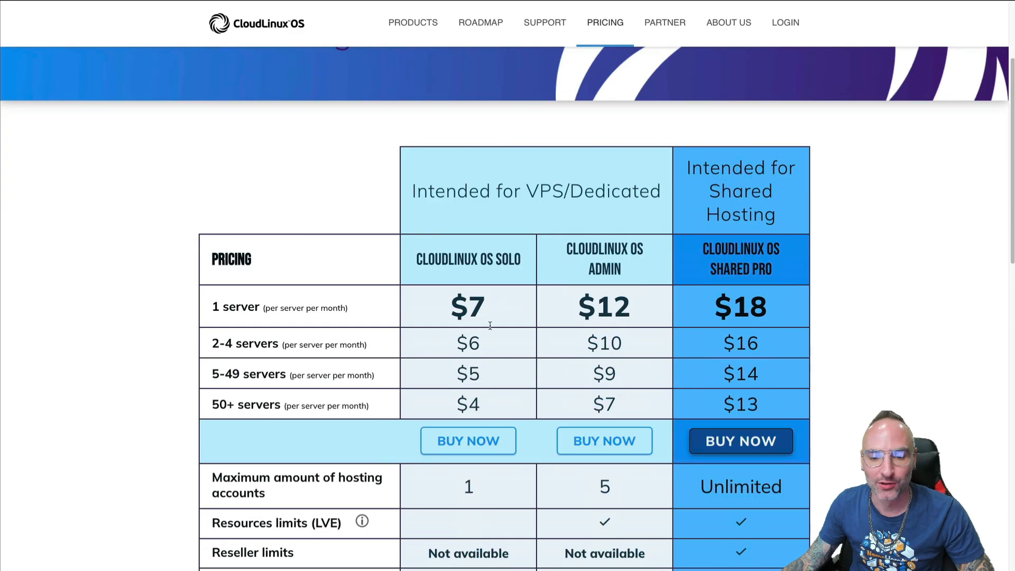
scroll(596, 373, "down", 20)
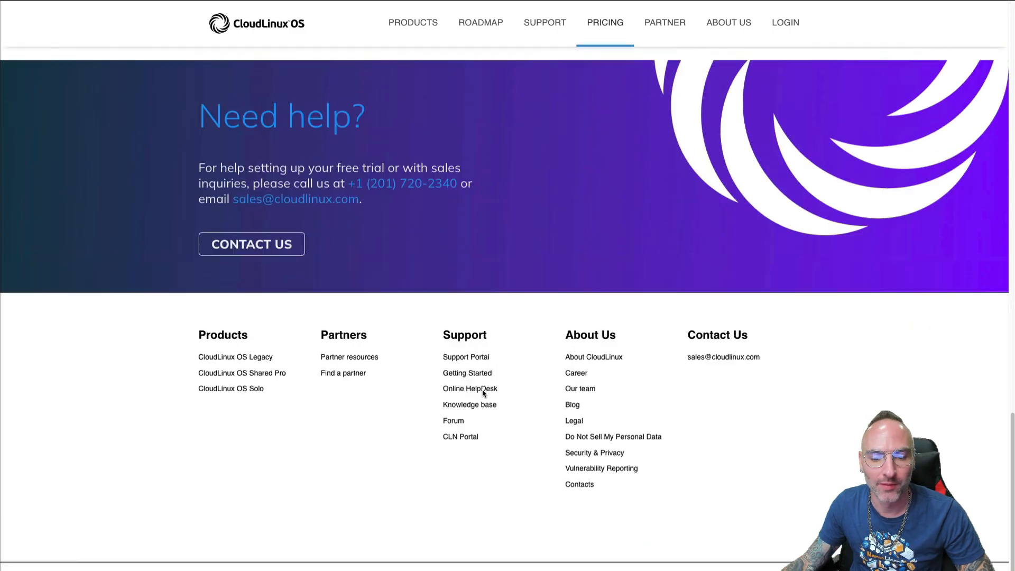
scroll(476, 383, "up", 20)
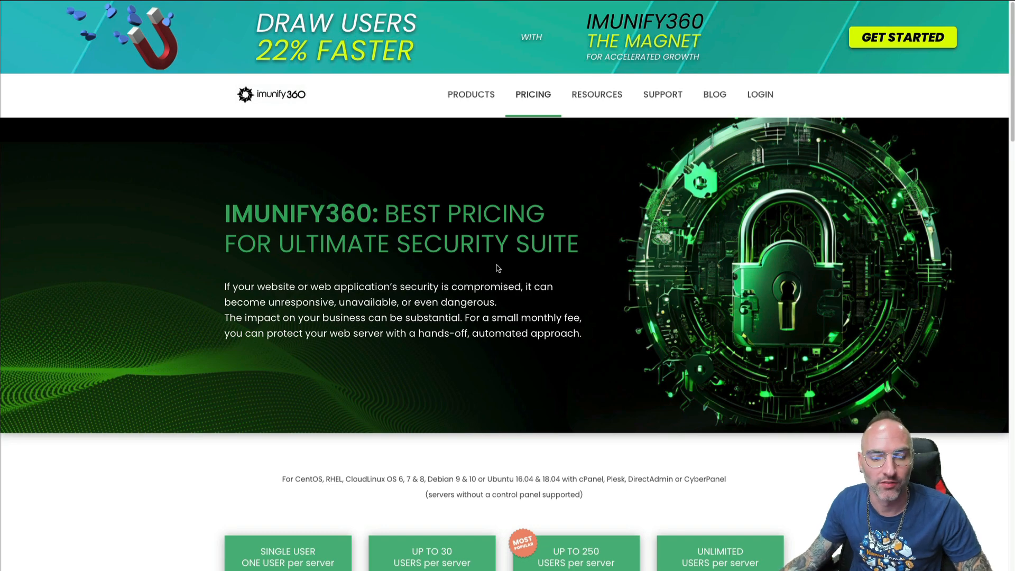
Check the Imunify360 per-server price tiers ($12, $25, $35, $45), then go to LiteSpeed pricing
scroll(456, 254, "down", 3)
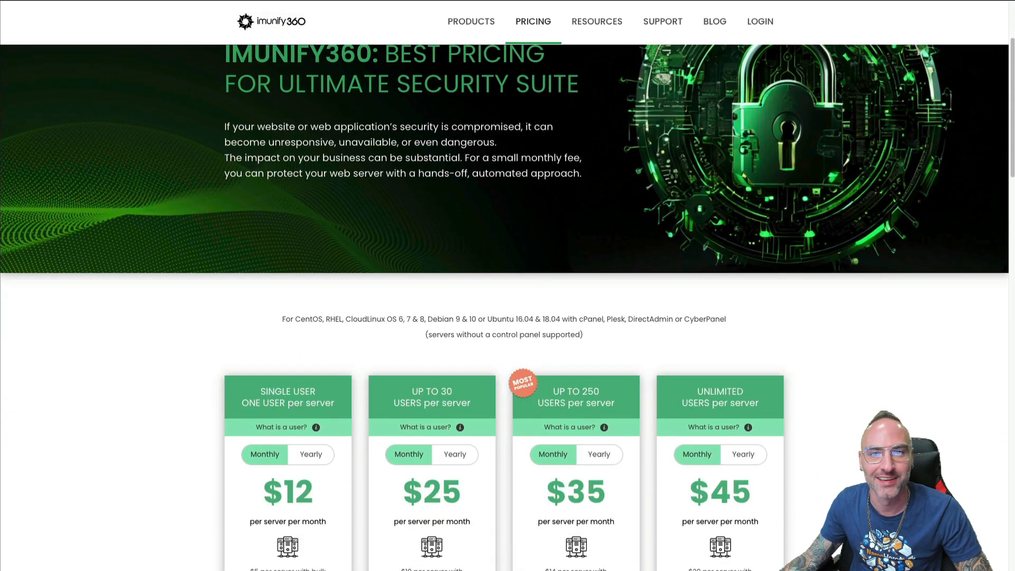
left_click(521, 1)
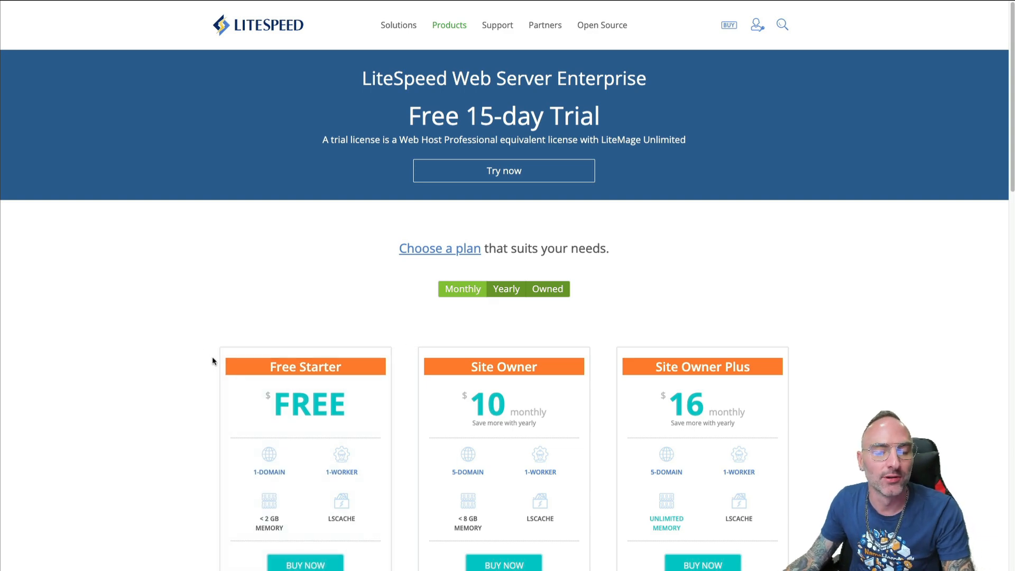
Scroll through the LiteSpeed Web Server plan cards and their prices
scroll(412, 214, "down", 4)
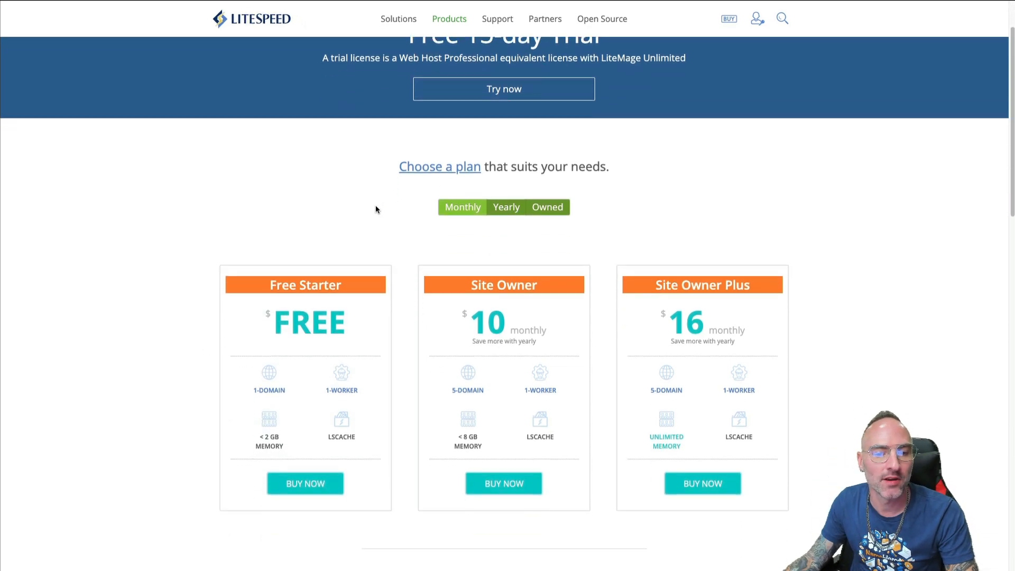
scroll(368, 134, "down", 5)
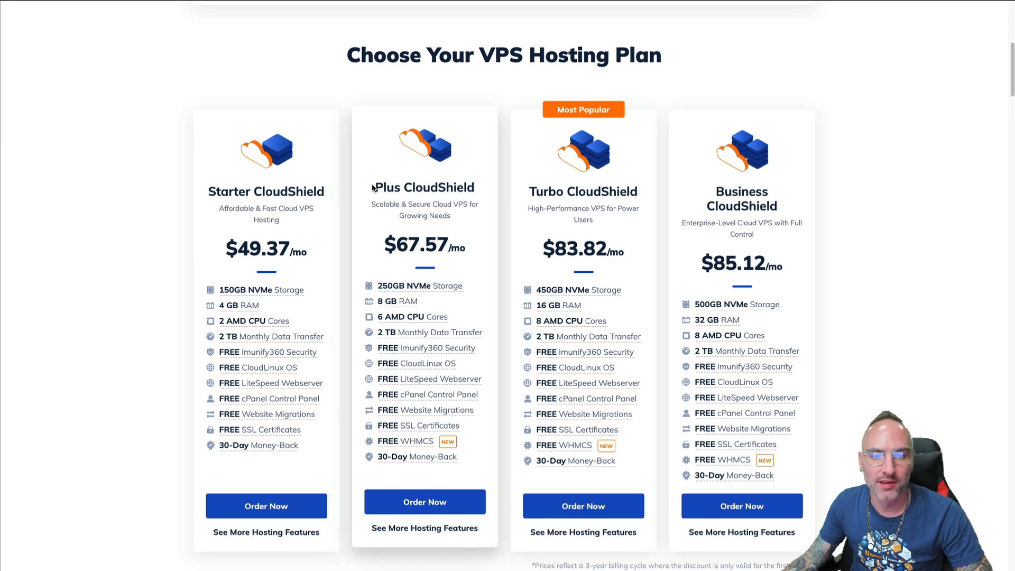
Compare the CloudShield plan cards, singling out the Plus CloudShield plan name
left_click_drag(373, 188, 591, 194)
left_click(636, 190)
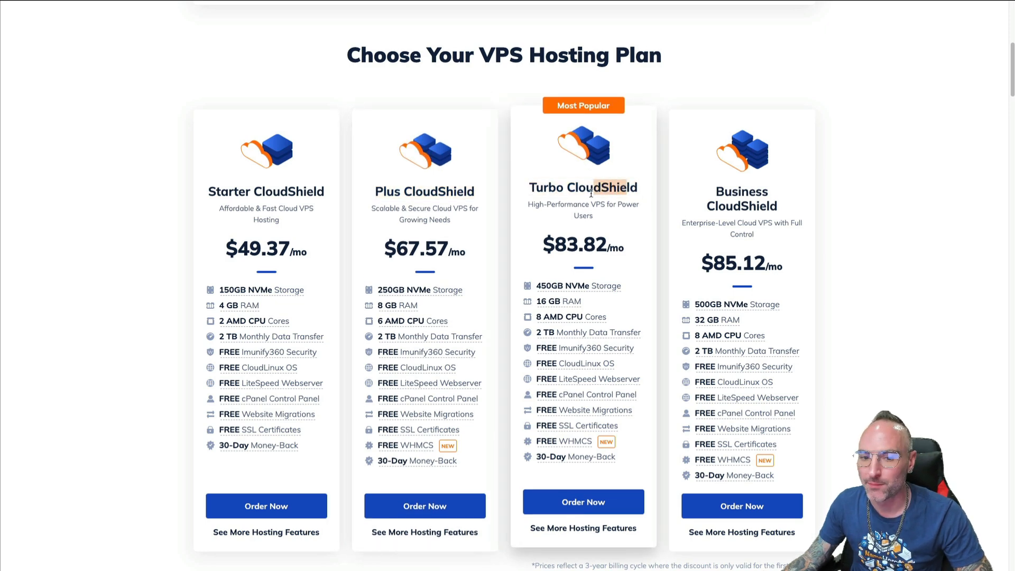
left_click(572, 202)
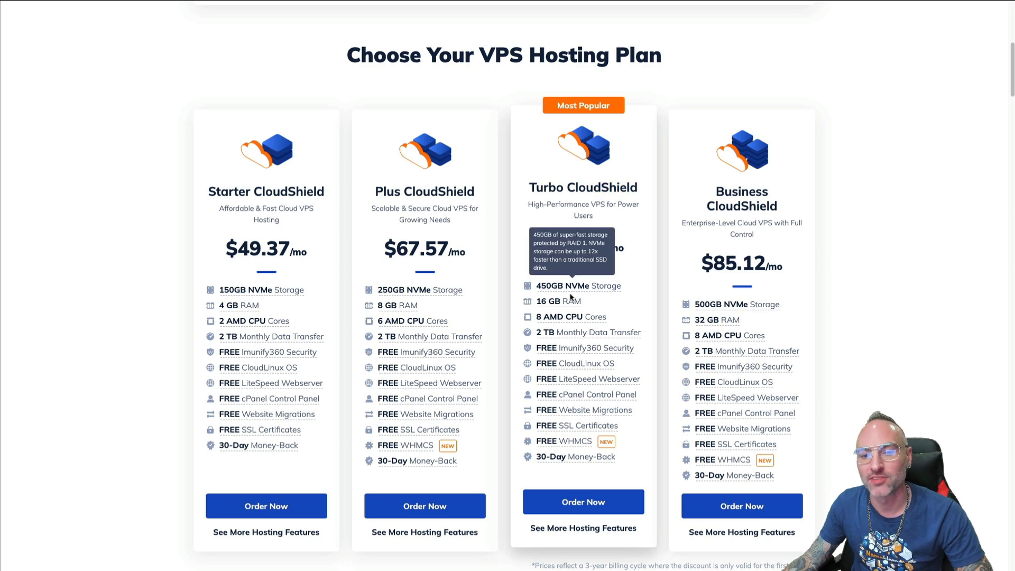
mouse_move(564, 303)
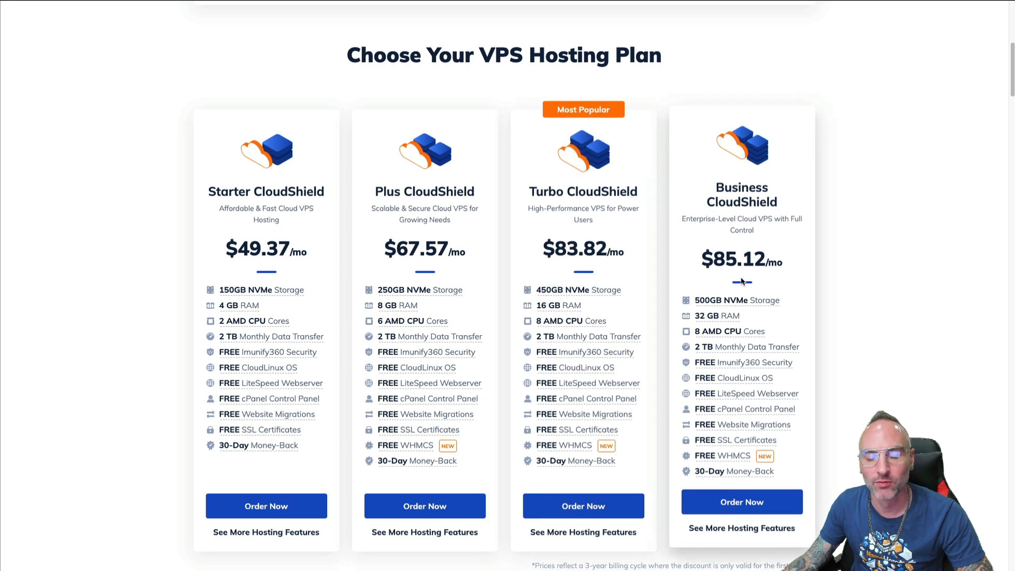
mouse_move(716, 307)
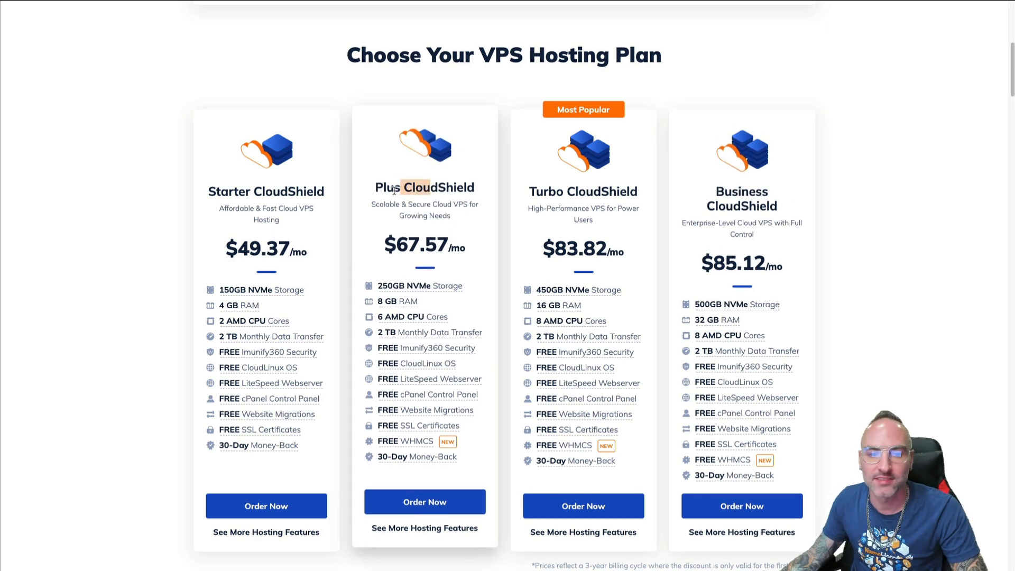
left_click_drag(472, 194, 429, 193)
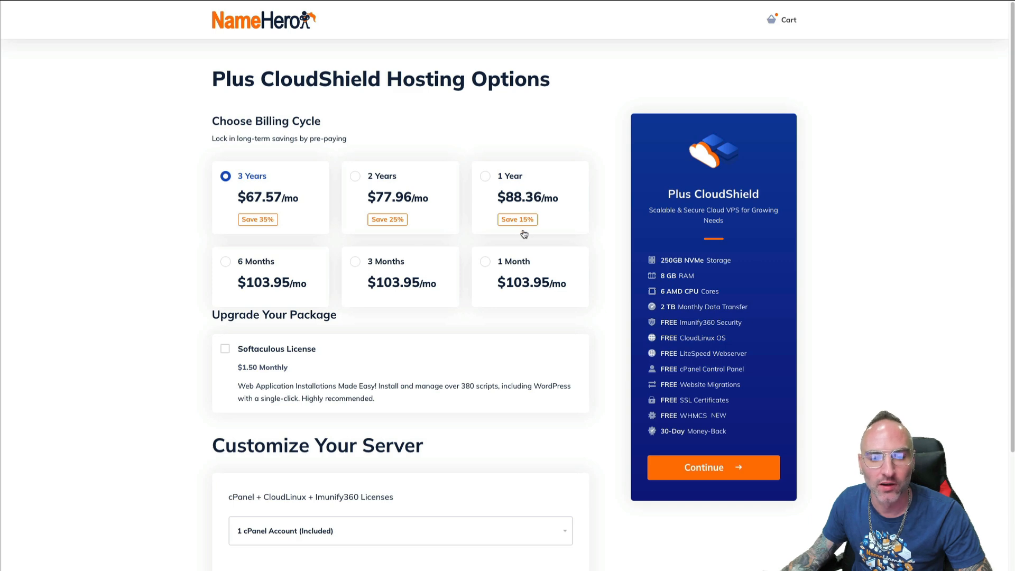
Add the $1.50/month Softaculous License, then scroll down to Customize Your Server
scroll(425, 344, "down", 1)
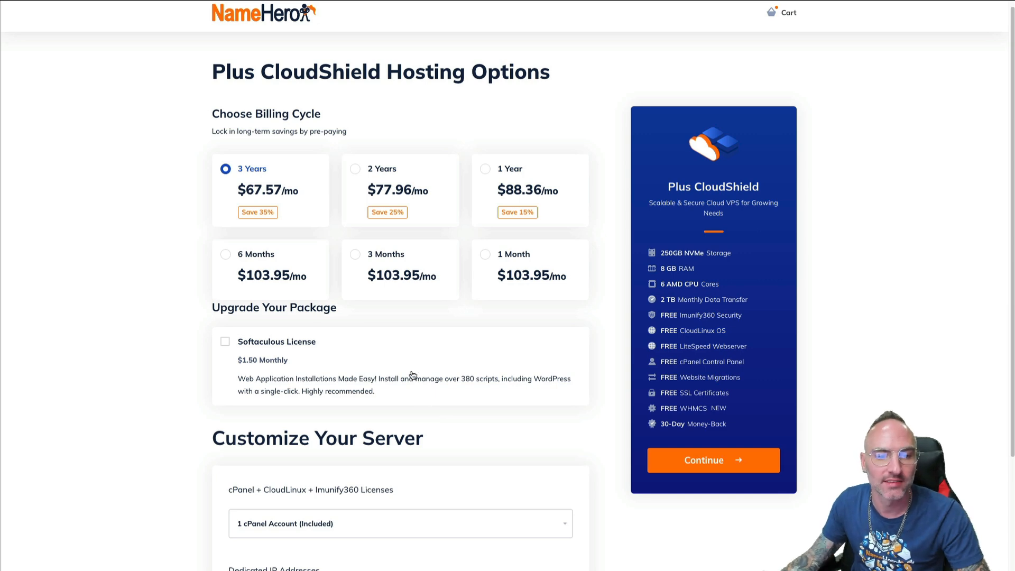
left_click(290, 376)
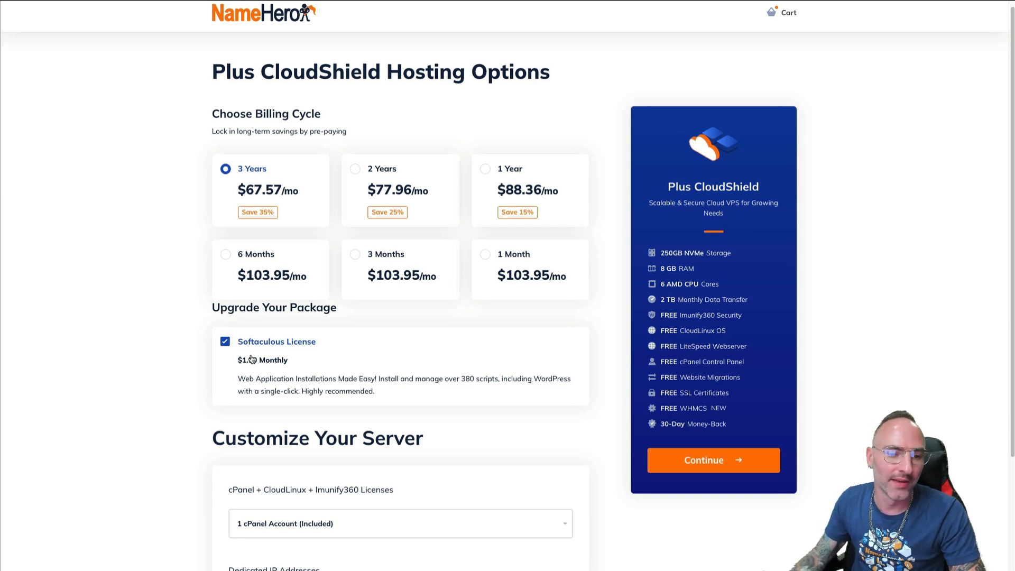
scroll(254, 349, "down", 1)
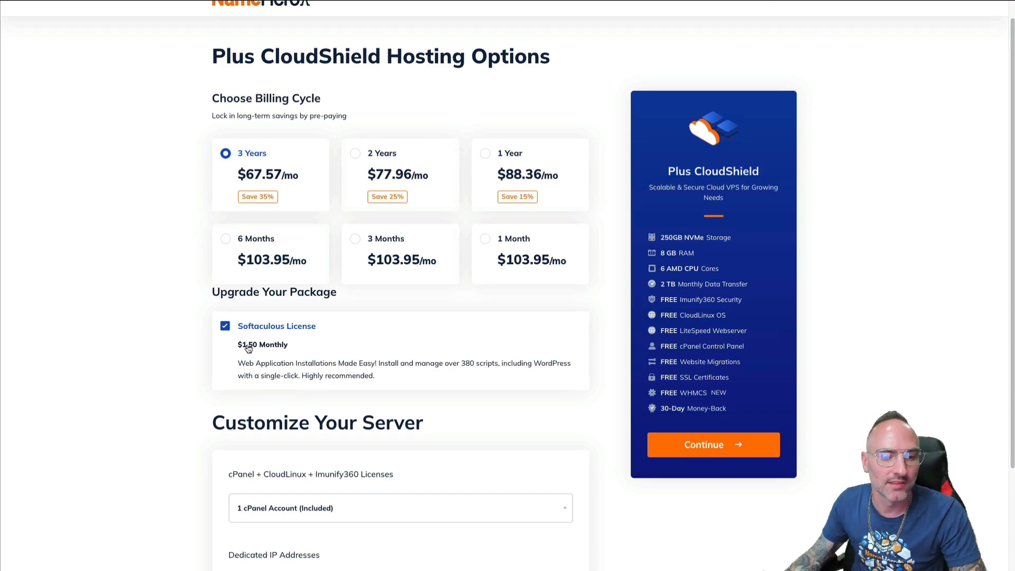
scroll(182, 342, "down", 3)
scroll(161, 290, "down", 1)
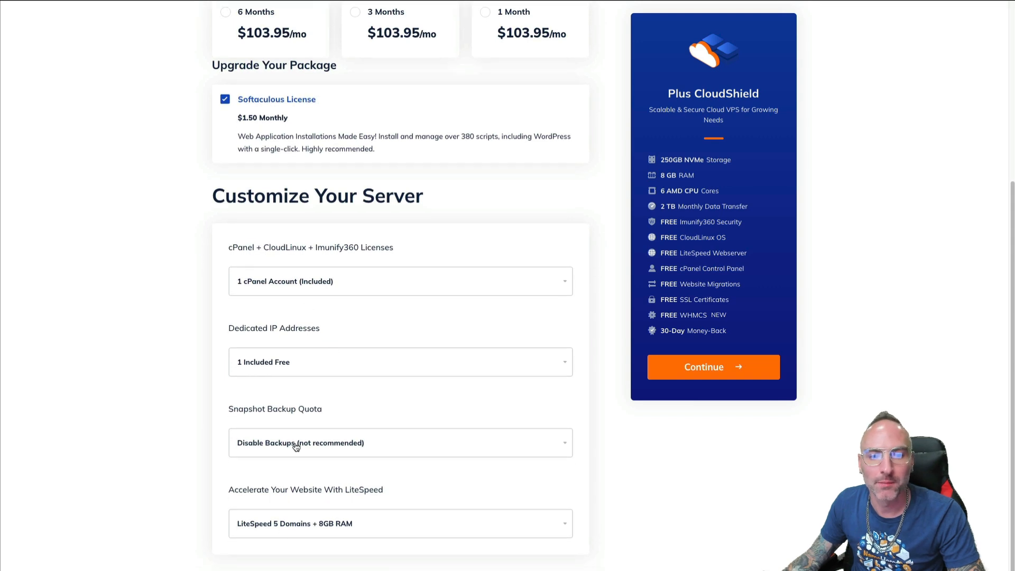
Keep 1 cPanel account, 1 free dedicated IP, backups disabled and LiteSpeed 5 Domains + 8GB RAM
left_click(255, 277)
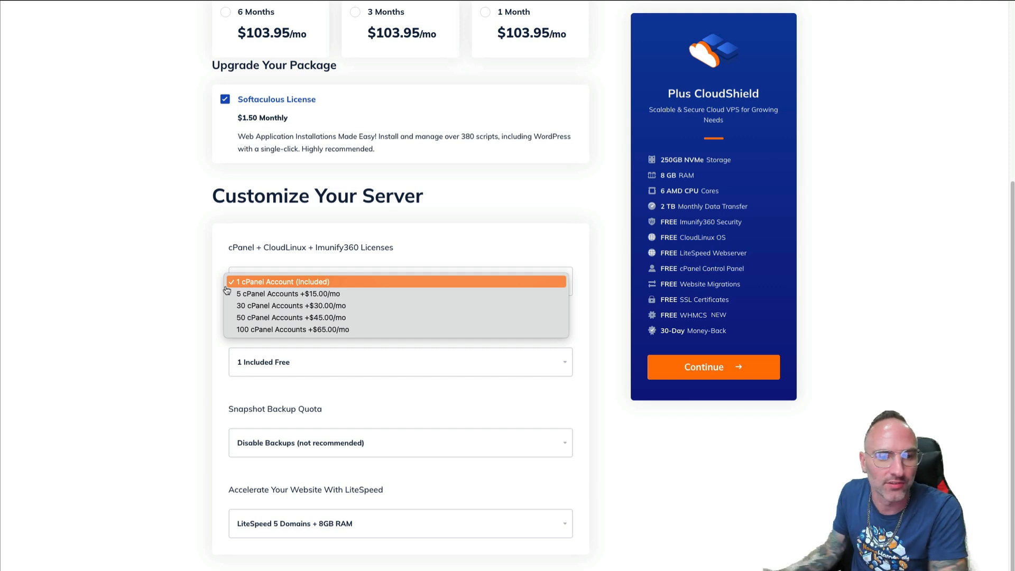
left_click(240, 259)
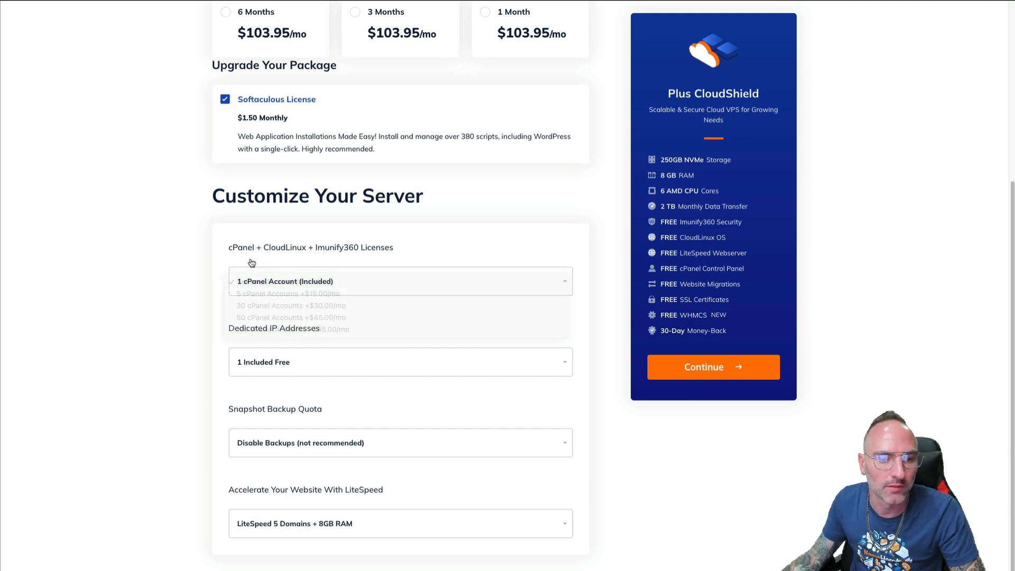
left_click(274, 368)
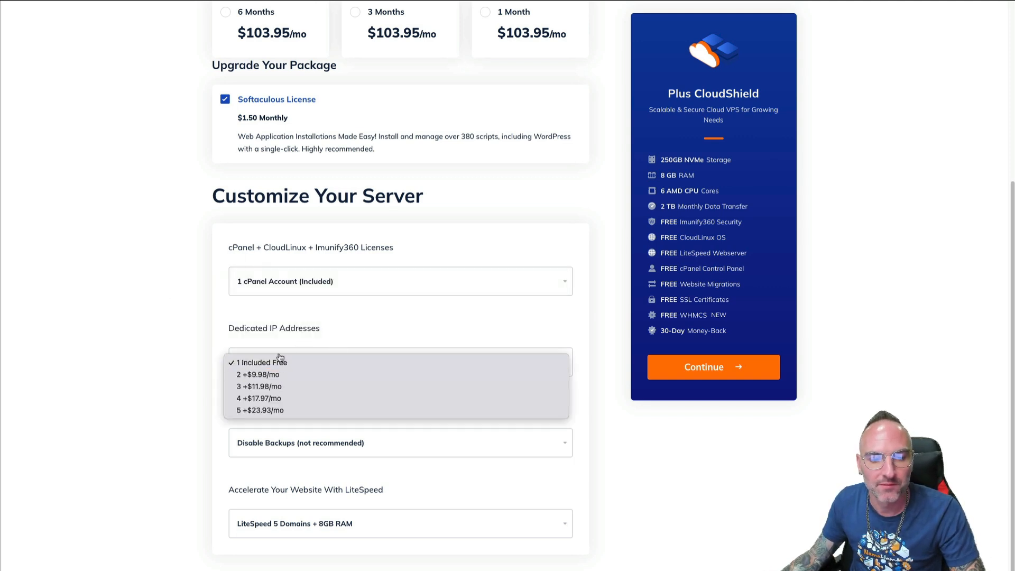
left_click(178, 343)
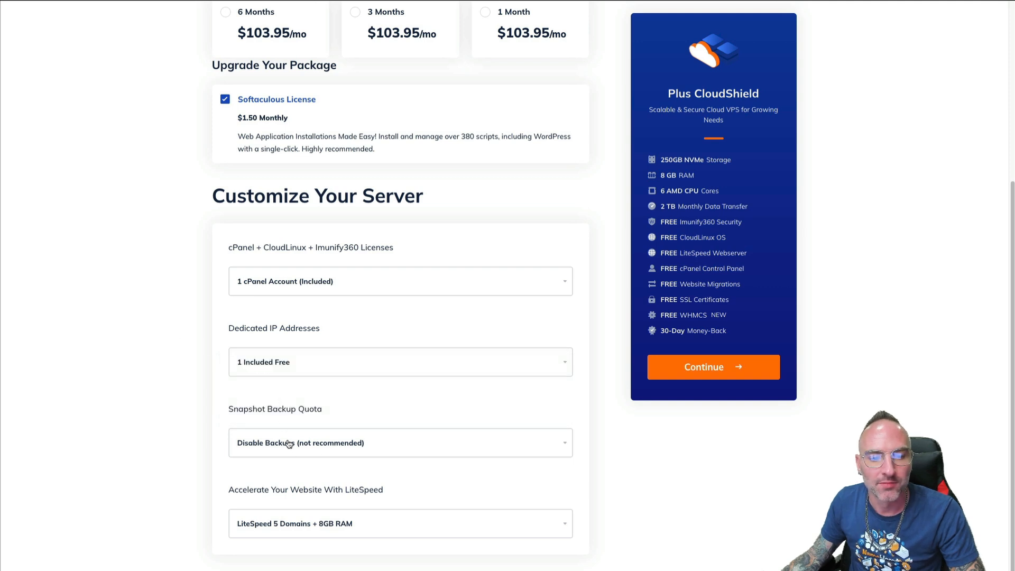
left_click(306, 444)
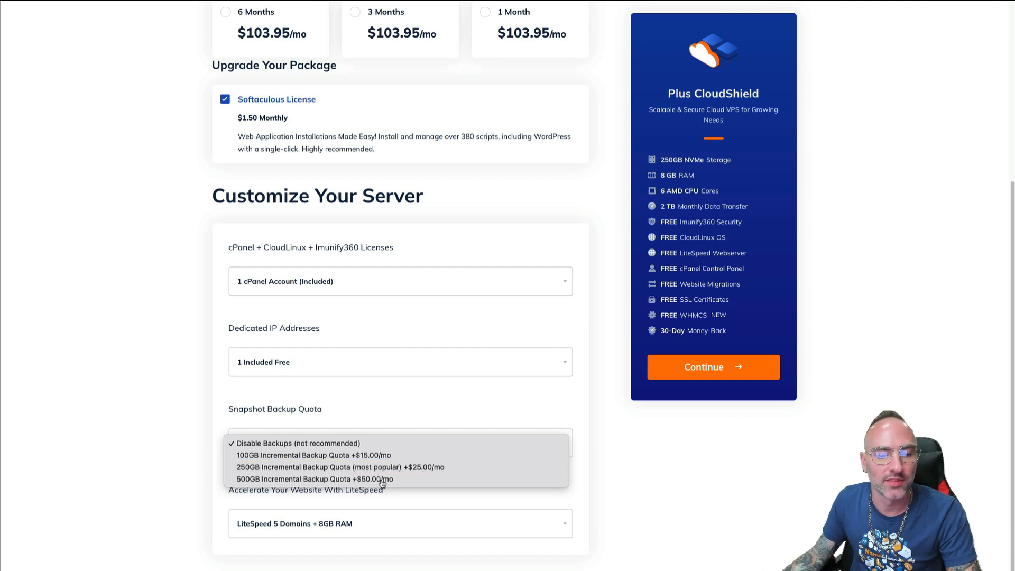
left_click(148, 411)
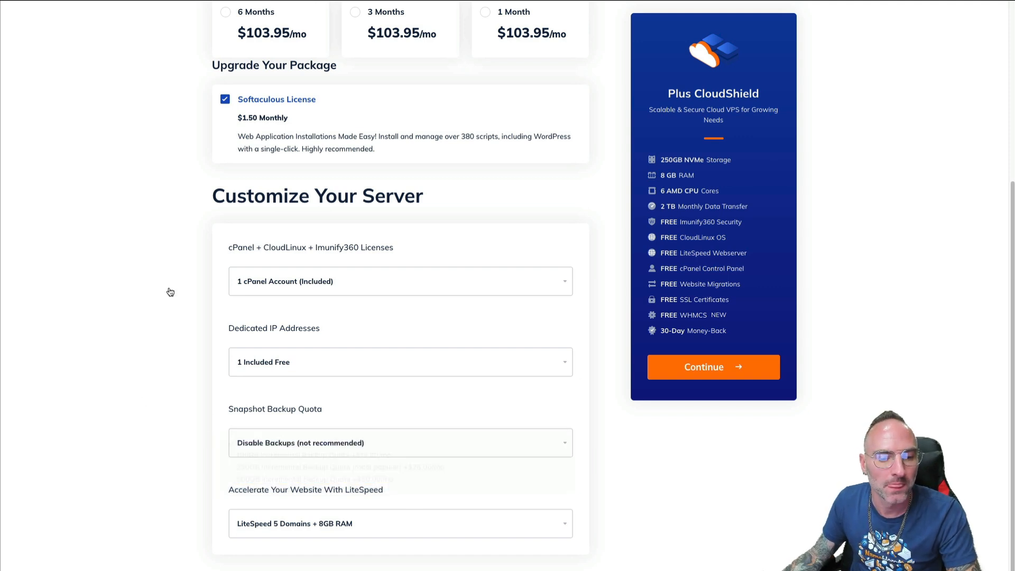
left_click(366, 524)
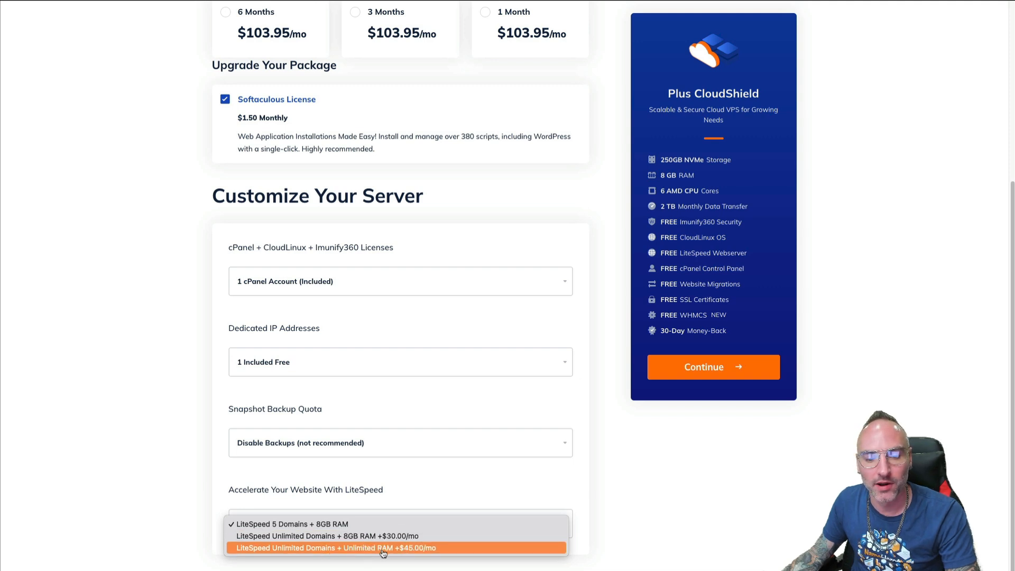
left_click(156, 438)
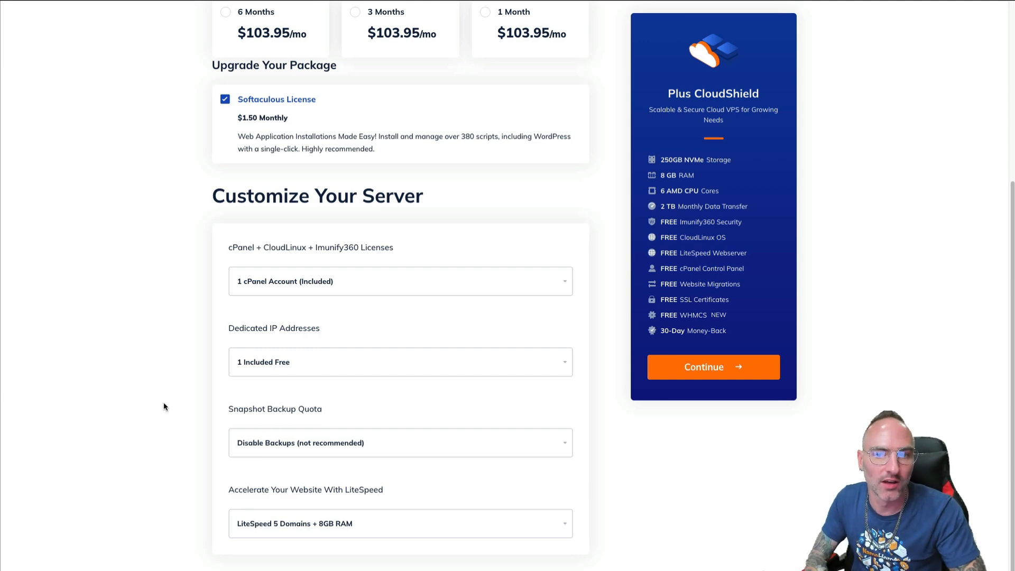
scroll(371, 364, "up", 5)
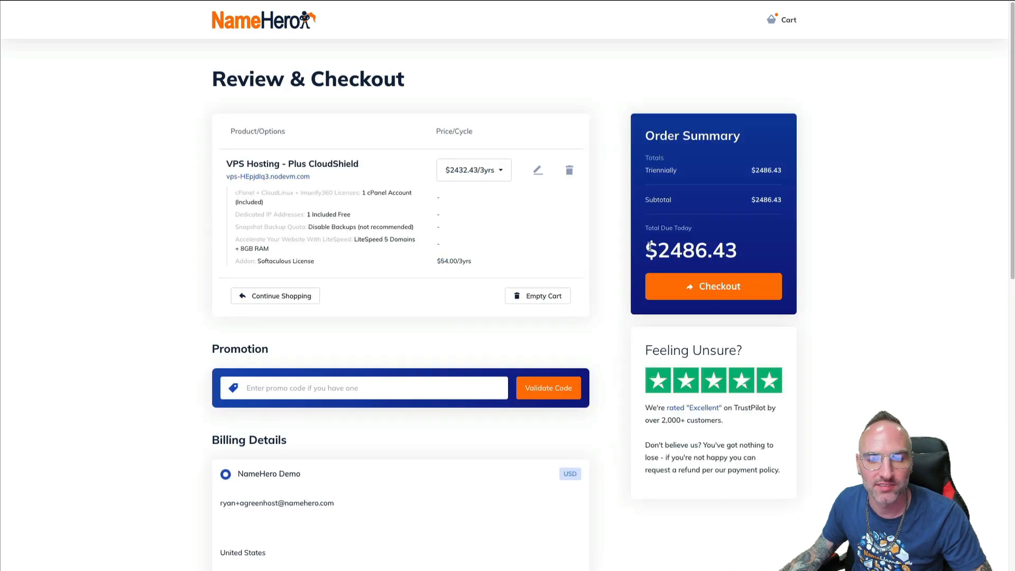
Review the checkout order summary, singling out the $2486.43 total due today
mouse_move(649, 247)
left_mouse_down()
mouse_move(745, 250)
mouse_move(651, 249)
left_mouse_up()
left_click(750, 251)
left_click(651, 249)
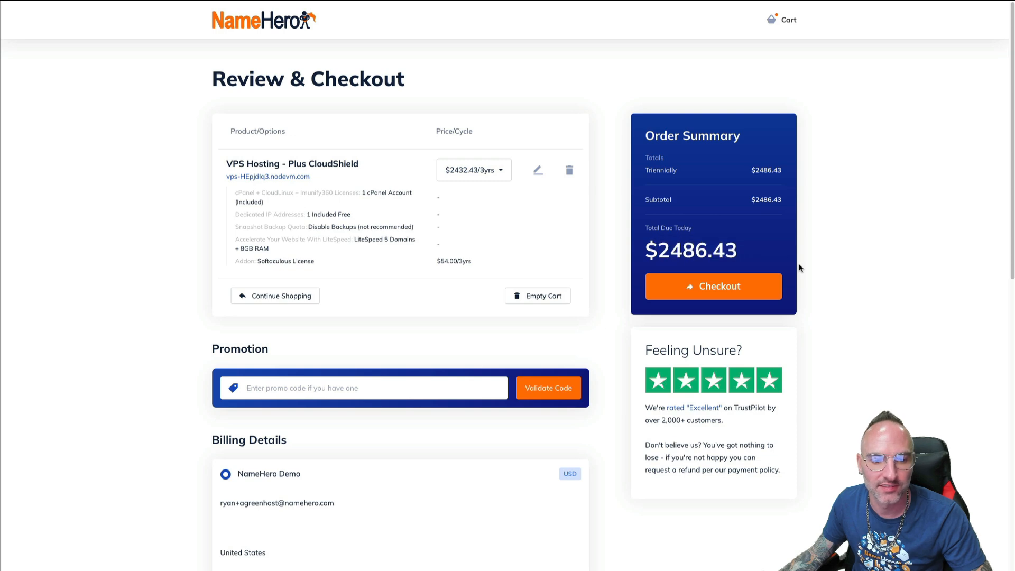
scroll(649, 524, "down", 9)
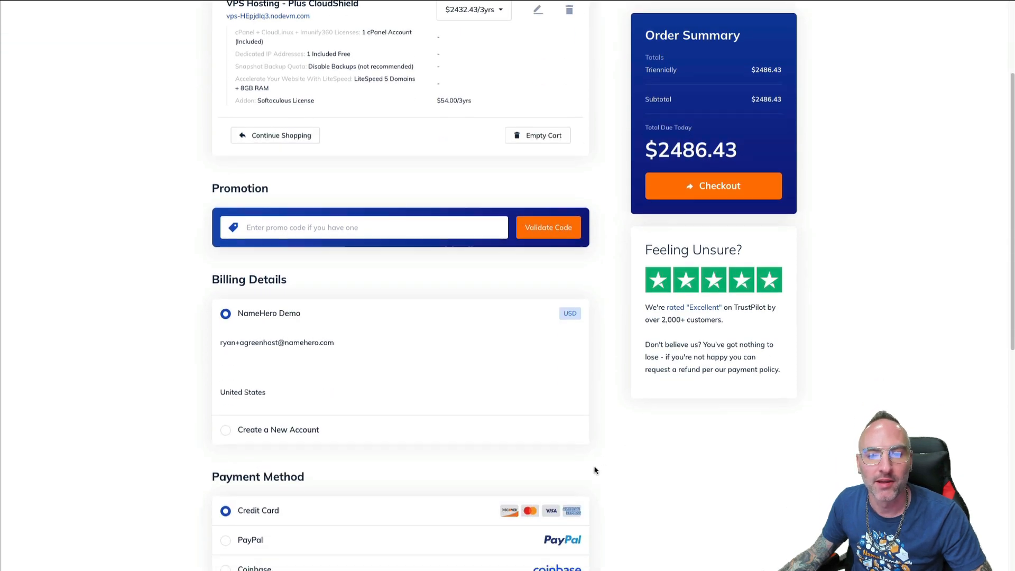
scroll(421, 402, "up", 9)
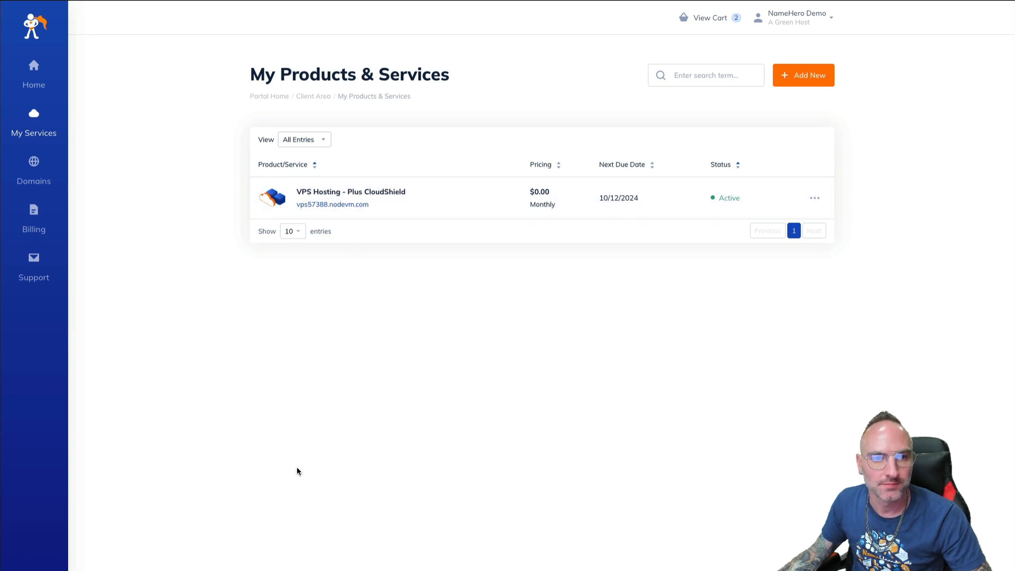
Open the Plus CloudShield VPS management page and log in to its WHM
left_click(460, 211)
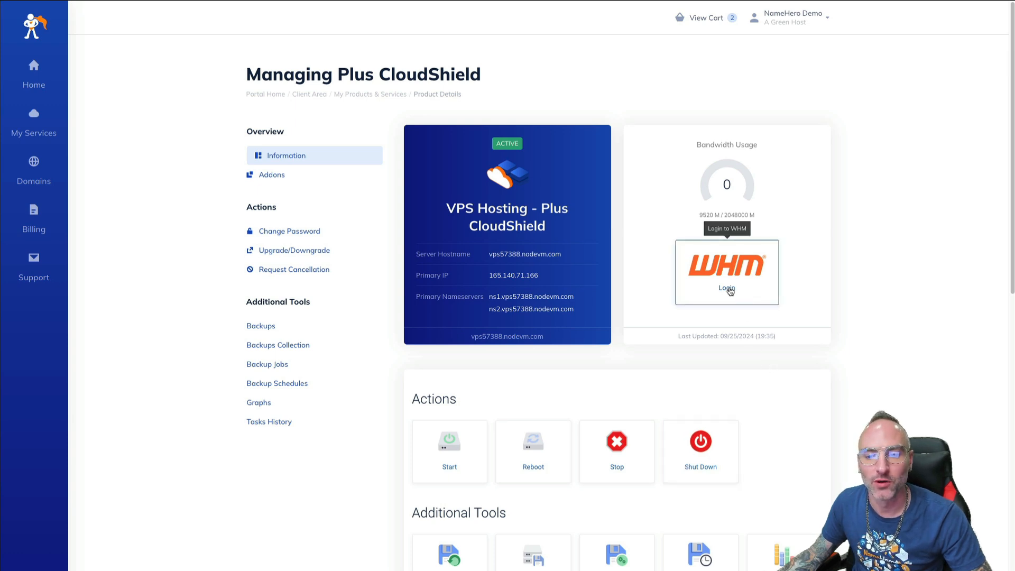
left_click(729, 290)
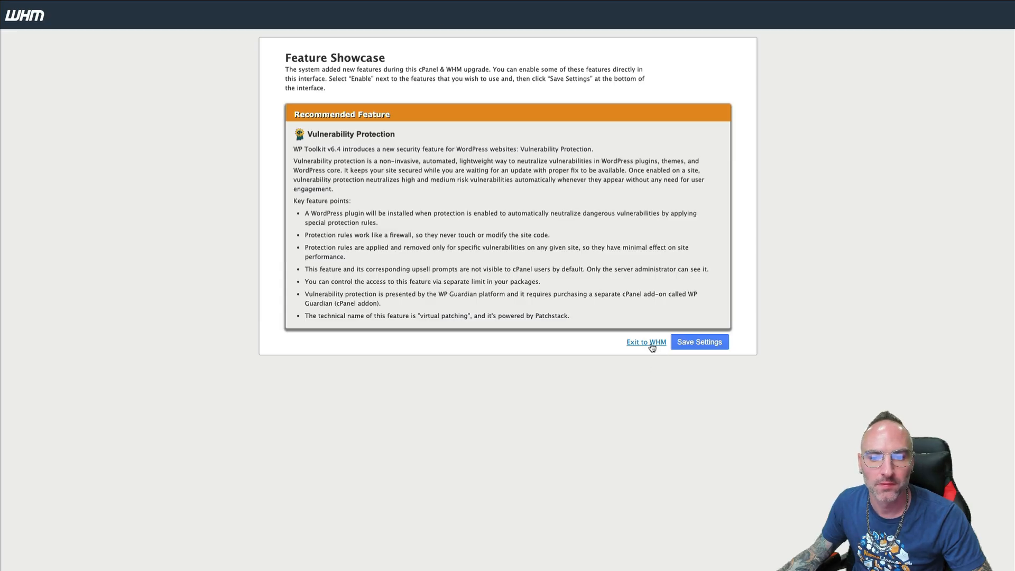
Exit the WHM showcase, check List Accounts, and bring up the Create a New Account form
left_click(652, 345)
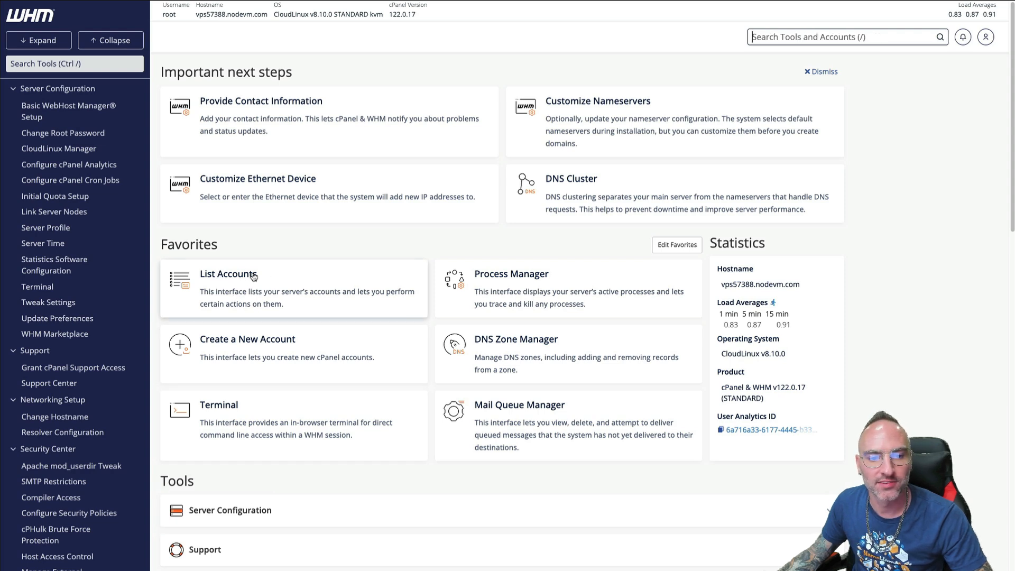
left_click(208, 276)
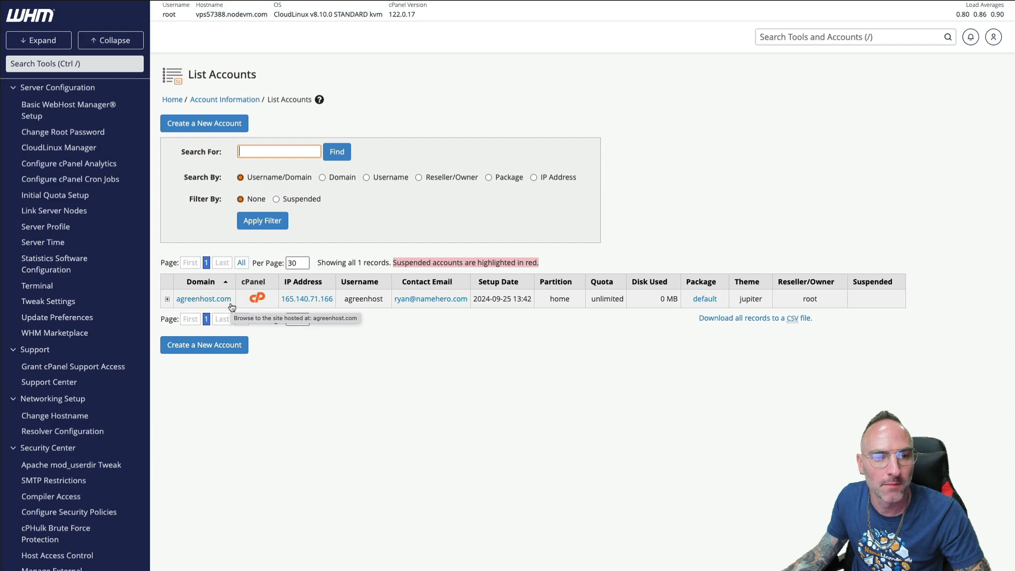
left_click(197, 120)
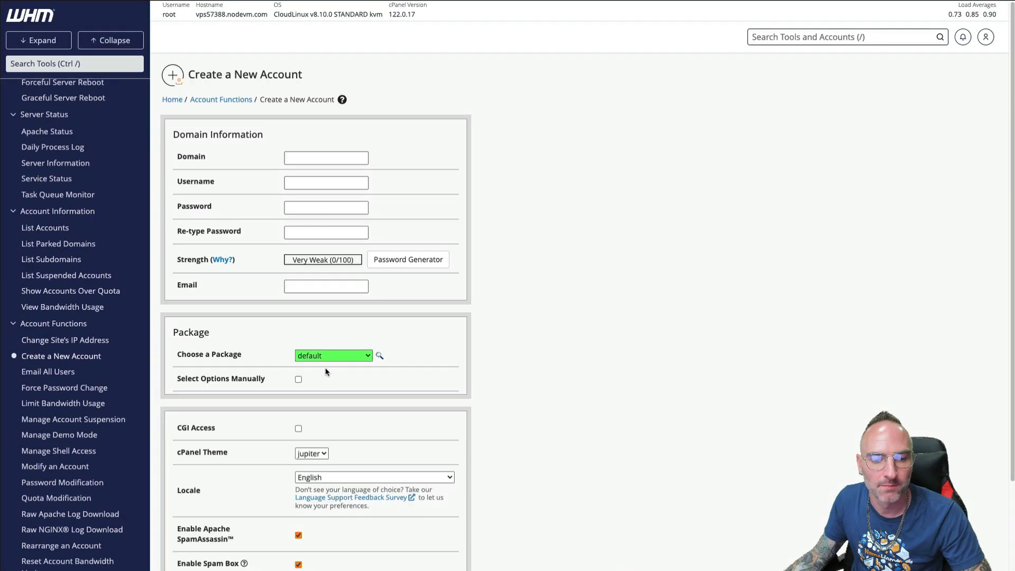
scroll(321, 373, "down", 3)
scroll(322, 375, "up", 3)
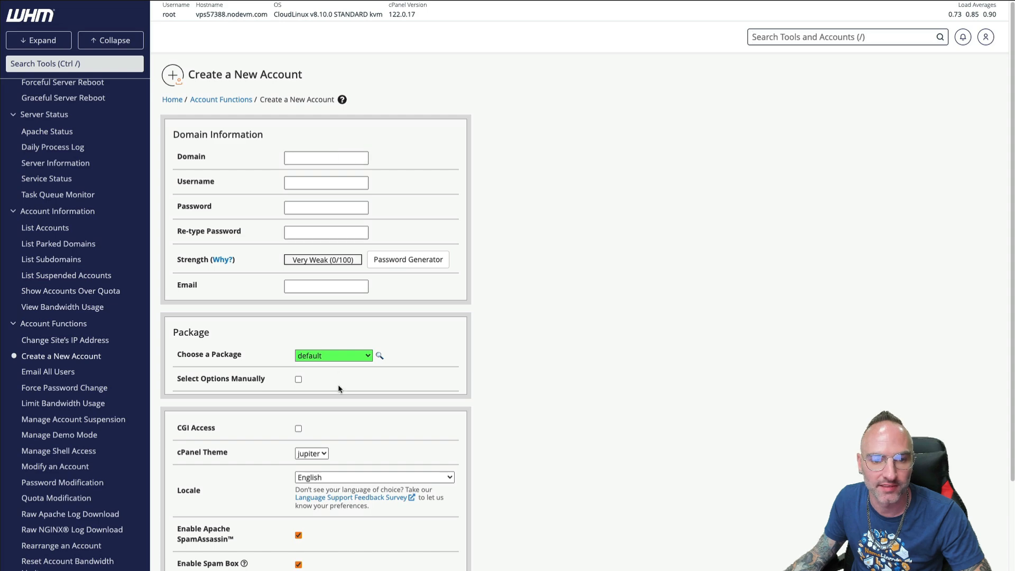
scroll(338, 388, "down", 3)
scroll(322, 376, "up", 3)
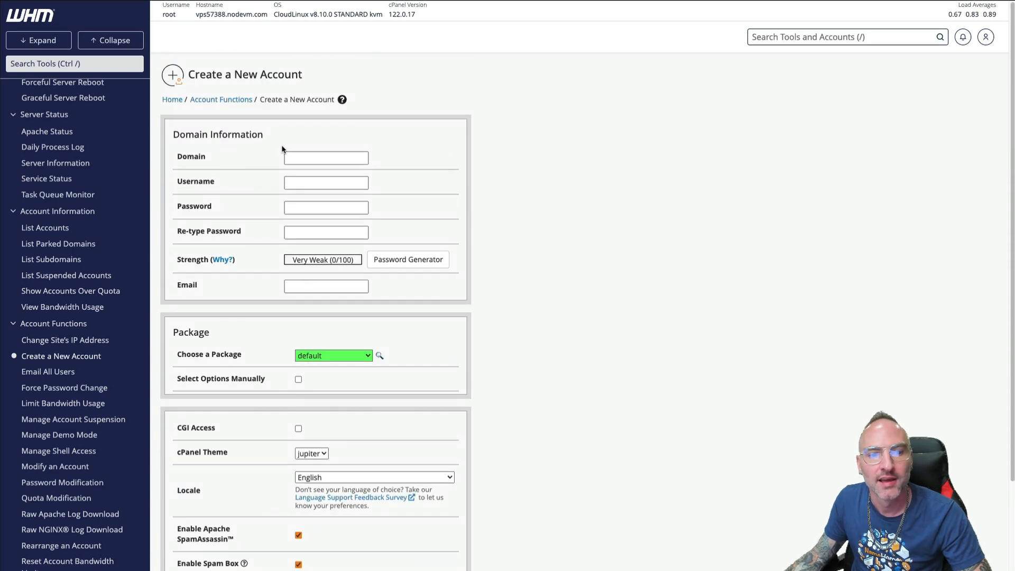
From WHM Home, find List Accounts and open the cPanel for agreenhost.com
left_click(173, 99)
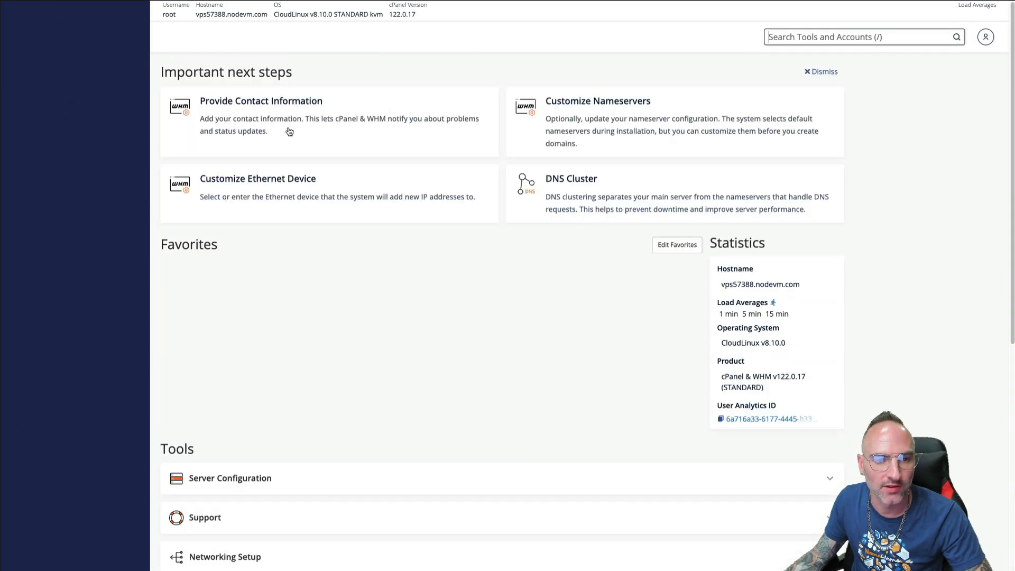
left_click(33, 65)
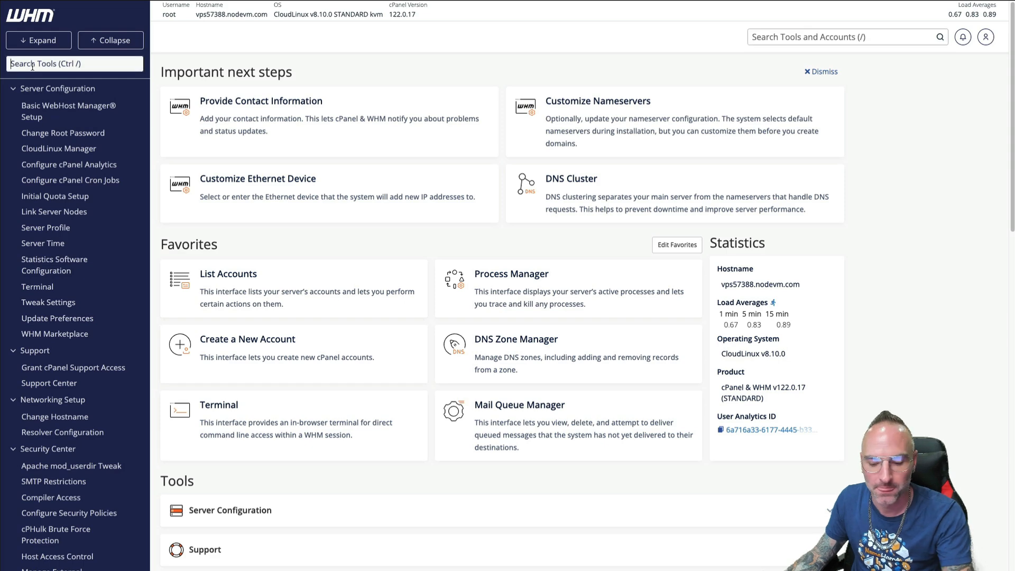
type("list")
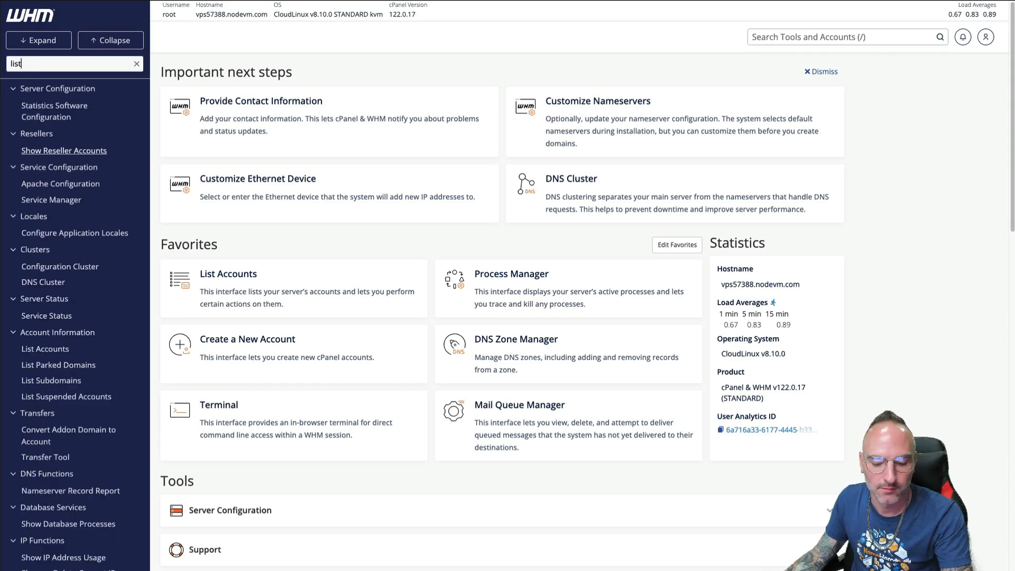
type(" a")
left_click(415, 265)
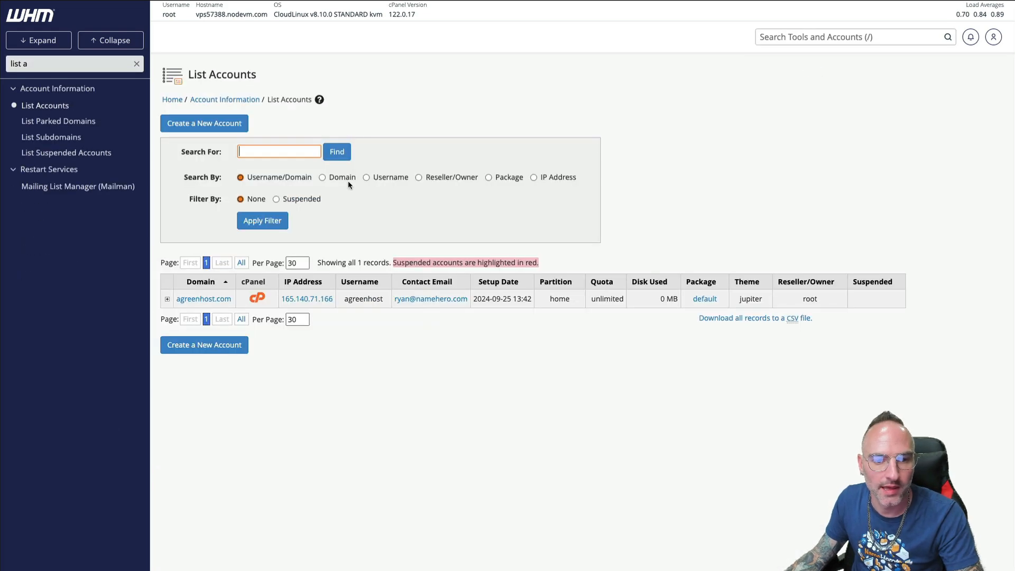
left_click(258, 298)
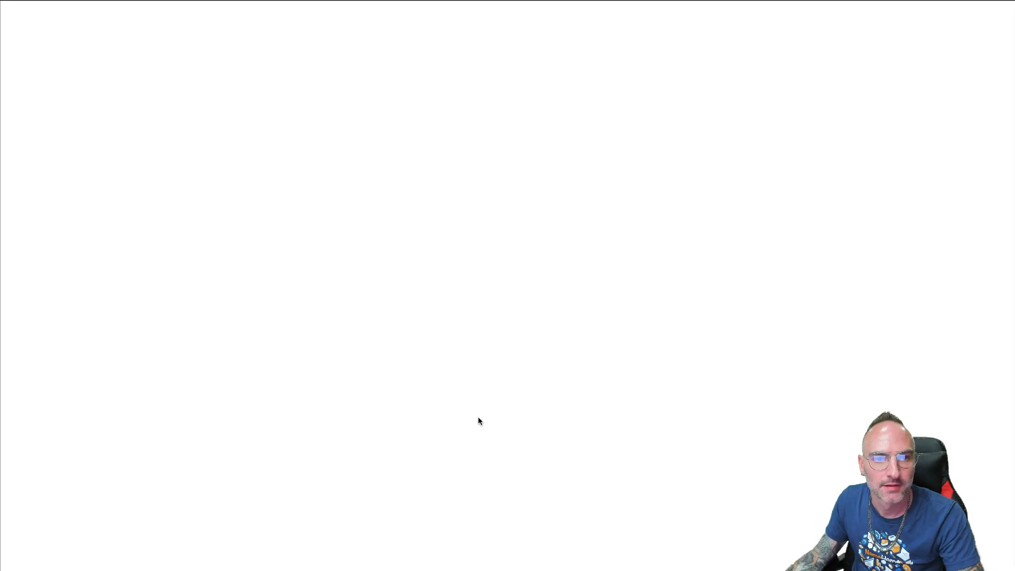
scroll(253, 263, "down", 1)
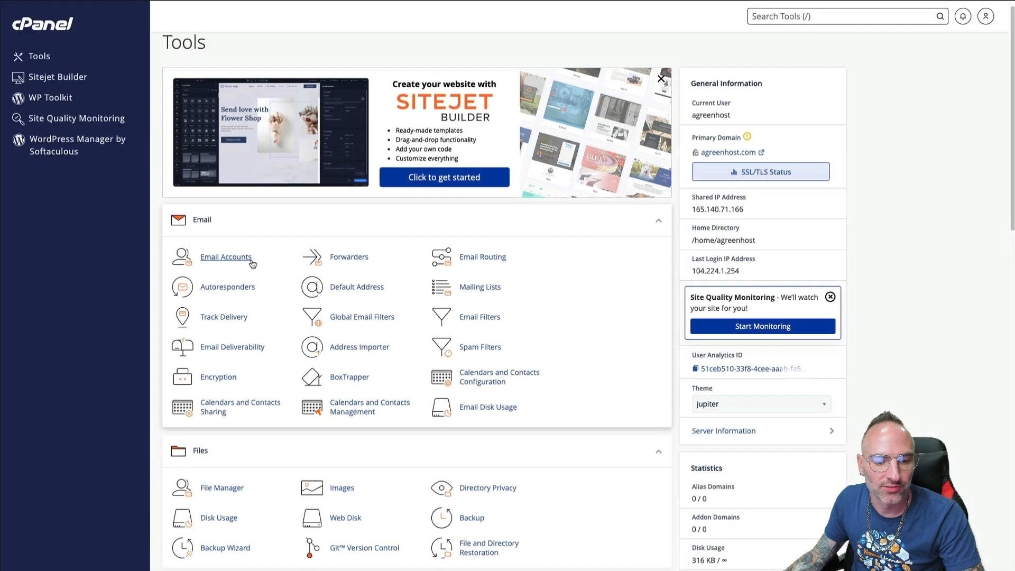
scroll(252, 263, "down", 20)
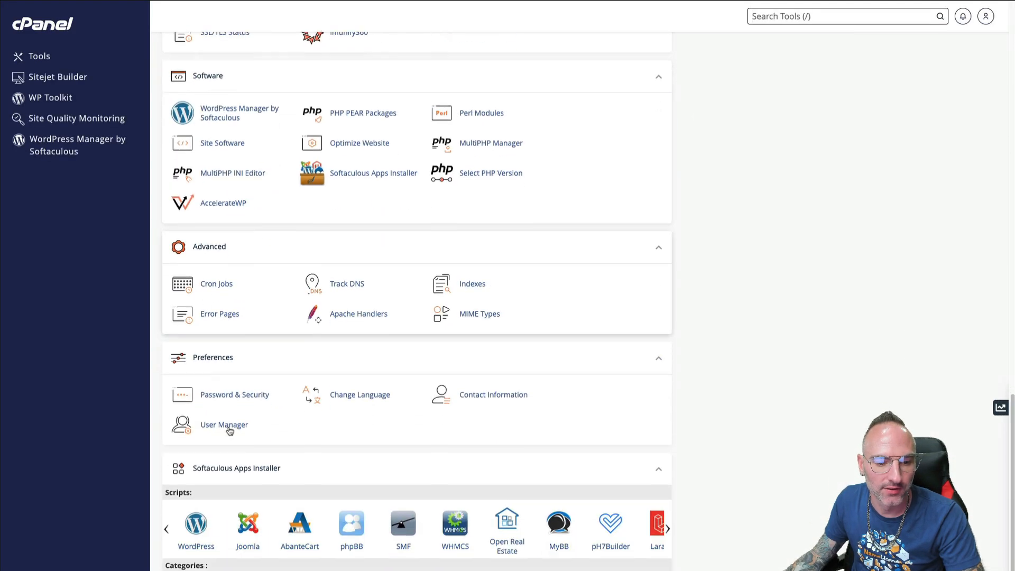
scroll(230, 431, "down", 1)
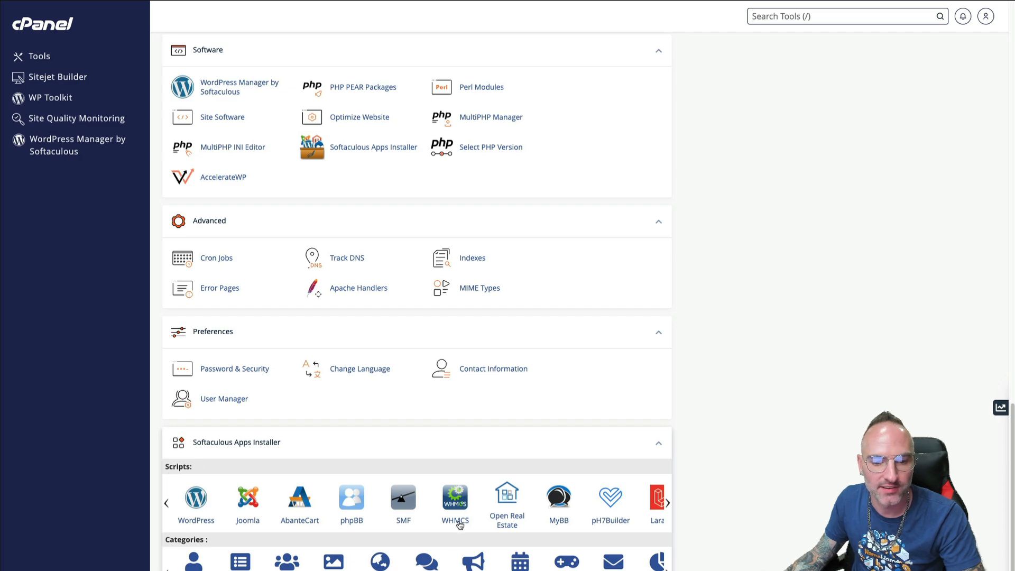
left_click(459, 523)
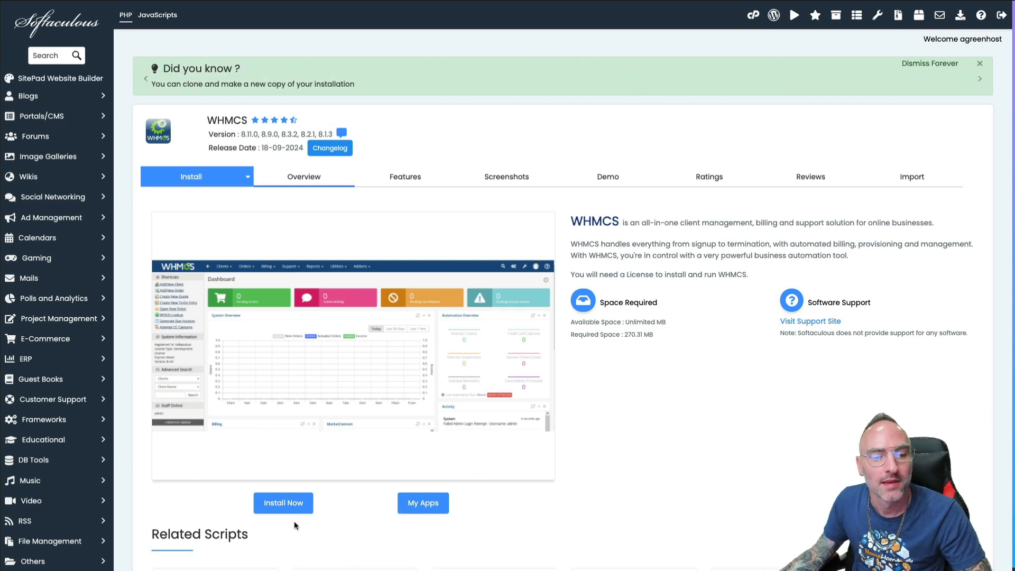
left_click(292, 506)
left_click(214, 287)
left_click(167, 304)
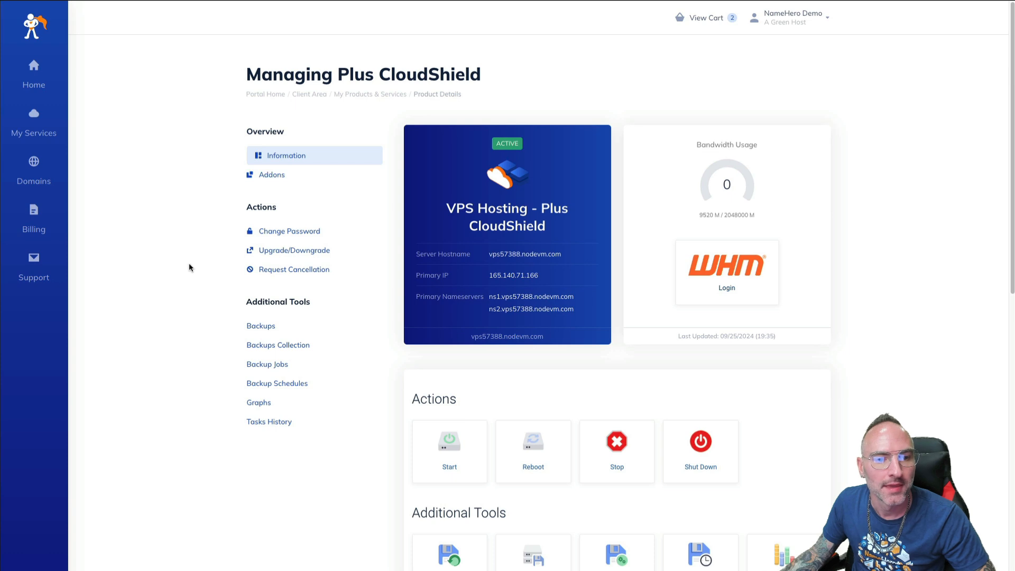
Order the Free WHMCS Starter License from the server's available addons
left_click(34, 125)
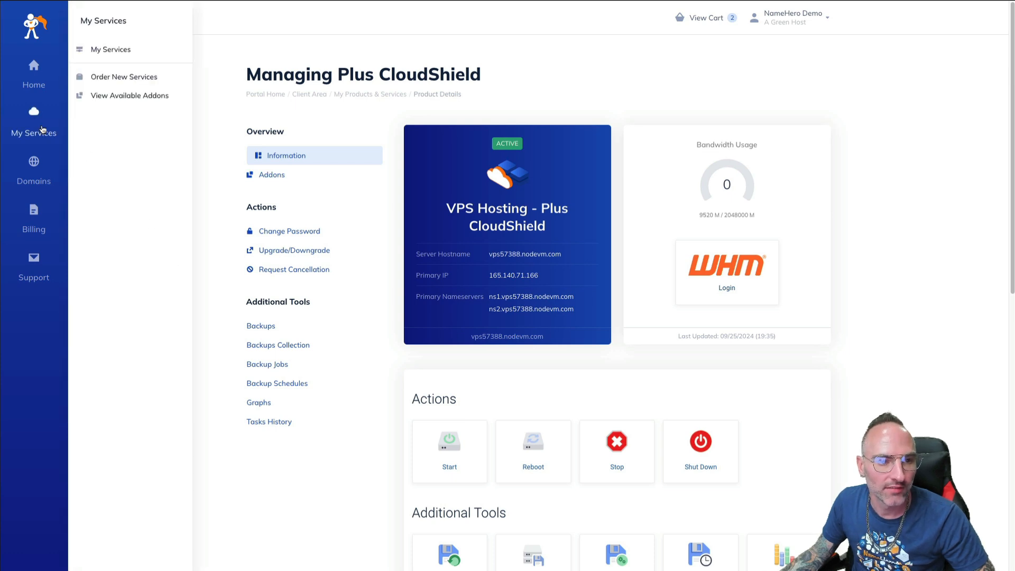
left_click(97, 101)
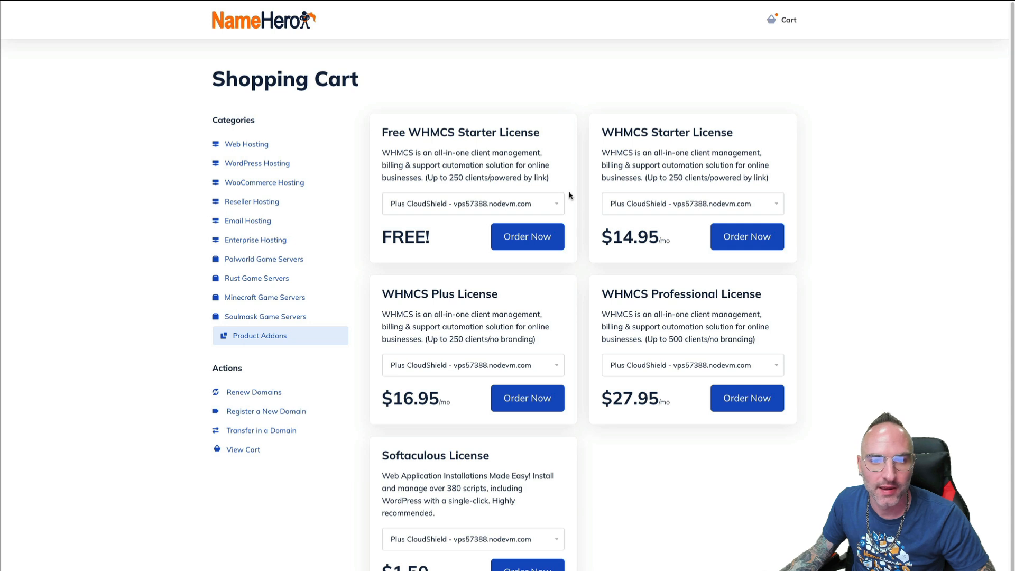
left_click_drag(370, 133, 540, 136)
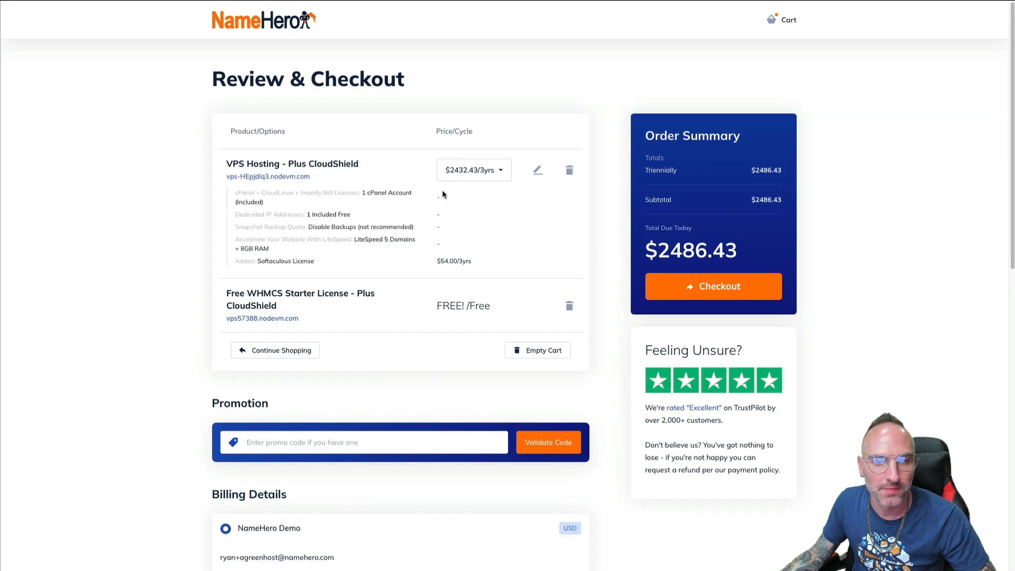
Remove the leftover VPS hosting item from the cart
left_click(568, 170)
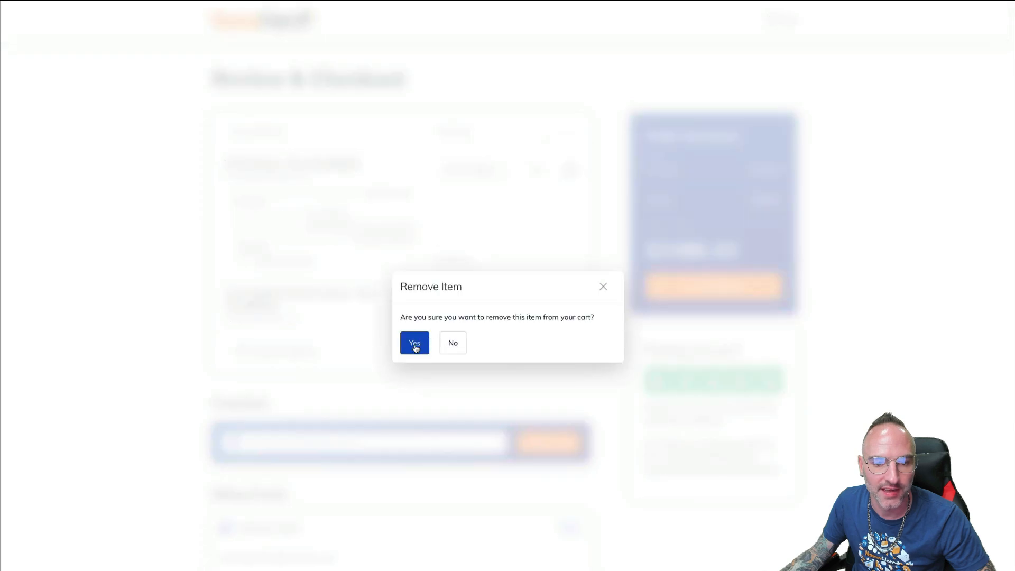
left_click(415, 347)
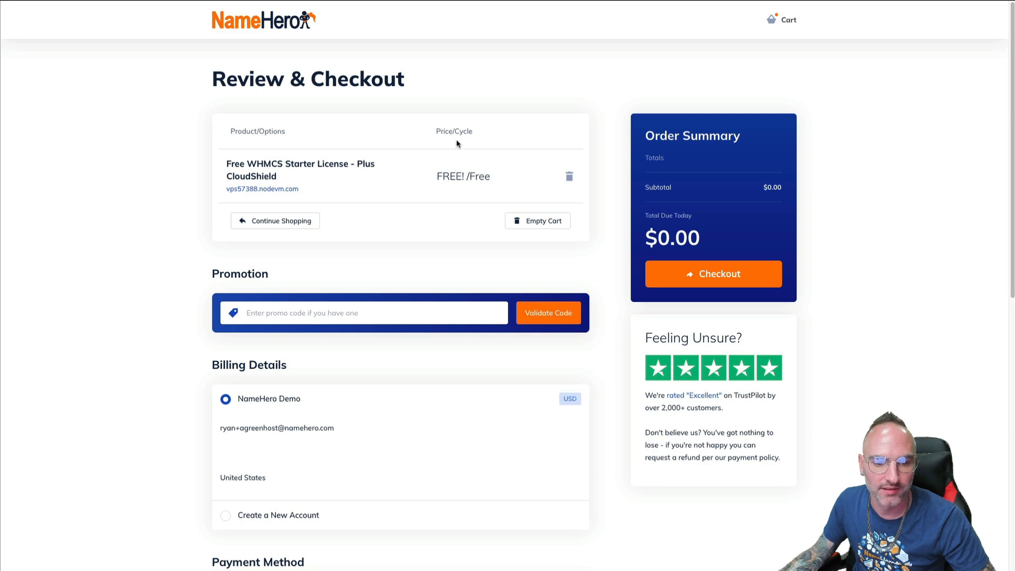
scroll(290, 346, "down", 3)
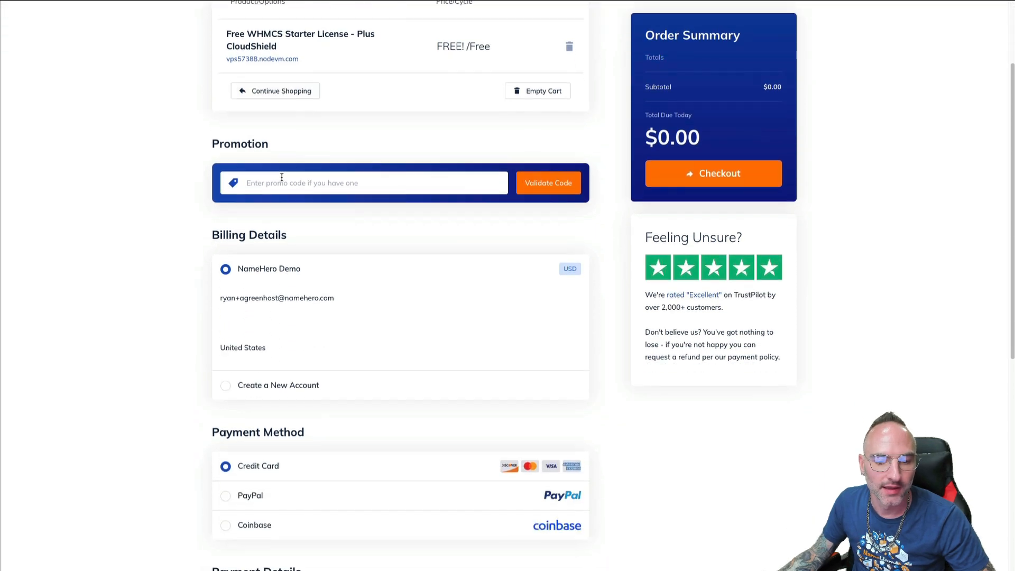
Choose PayPal, accept the Terms of Service, and check out the free license
left_click(248, 502)
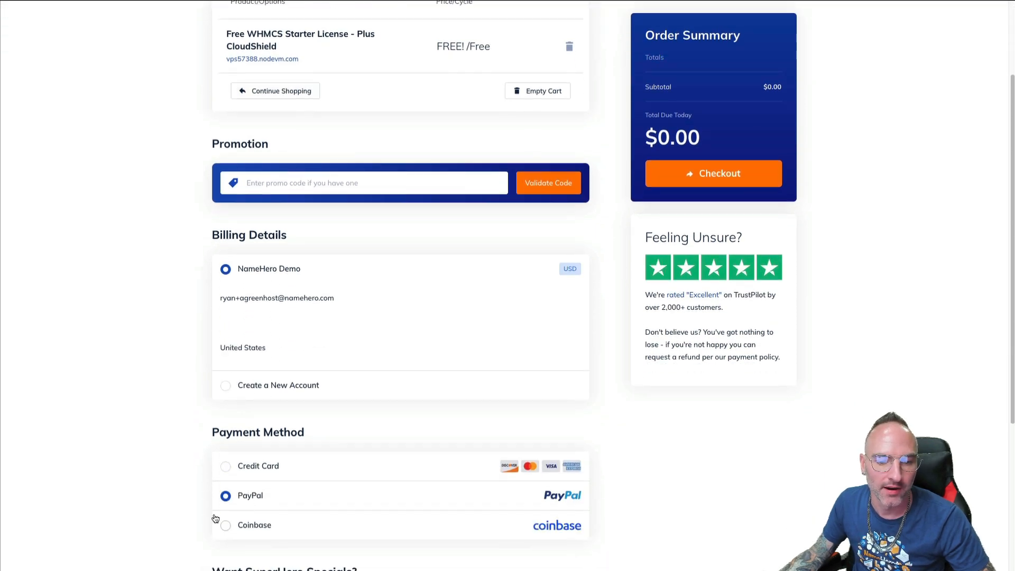
scroll(322, 201, "down", 5)
left_click(229, 523)
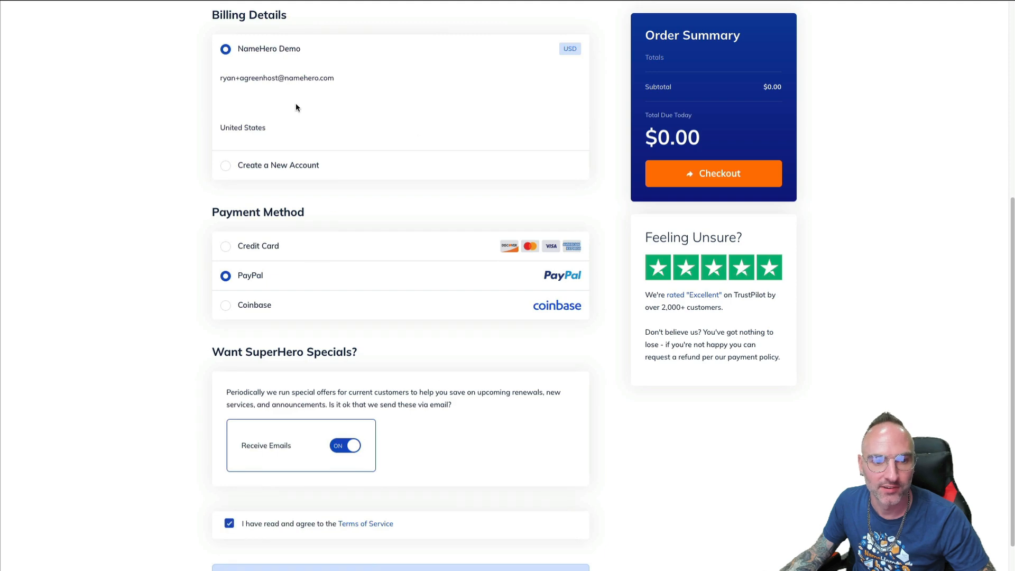
scroll(433, 483, "down", 2)
scroll(471, 478, "up", 6)
left_click(698, 180)
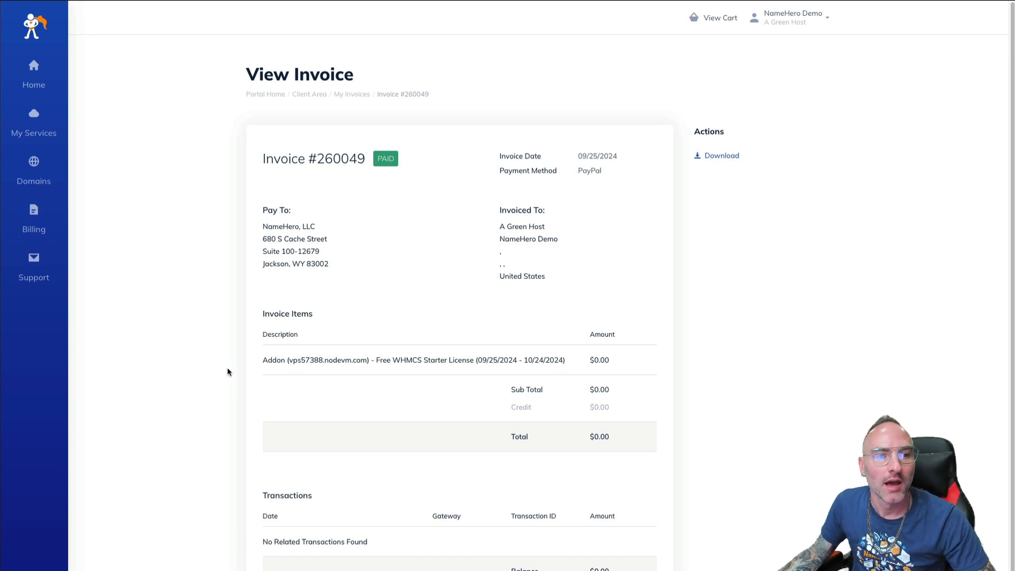
Copy the WHMCS license key from the Plus CloudShield service's Addons list
mouse_move(34, 122)
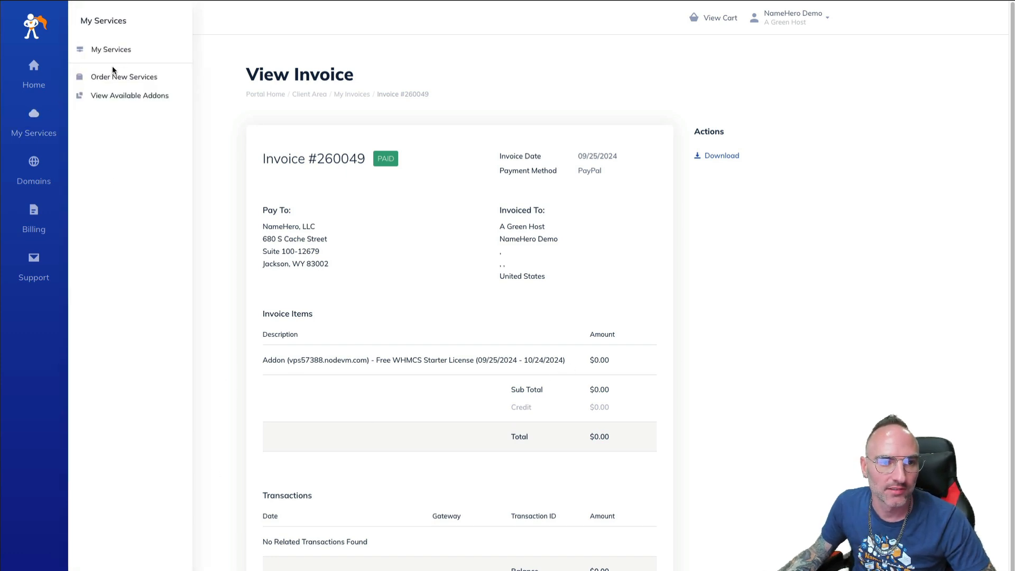
left_click(109, 51)
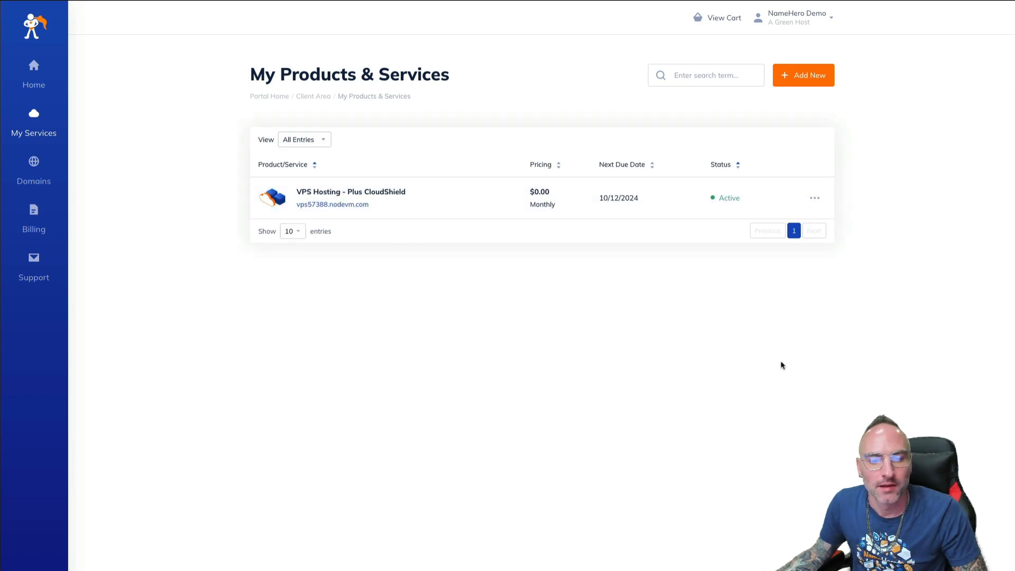
left_click(362, 212)
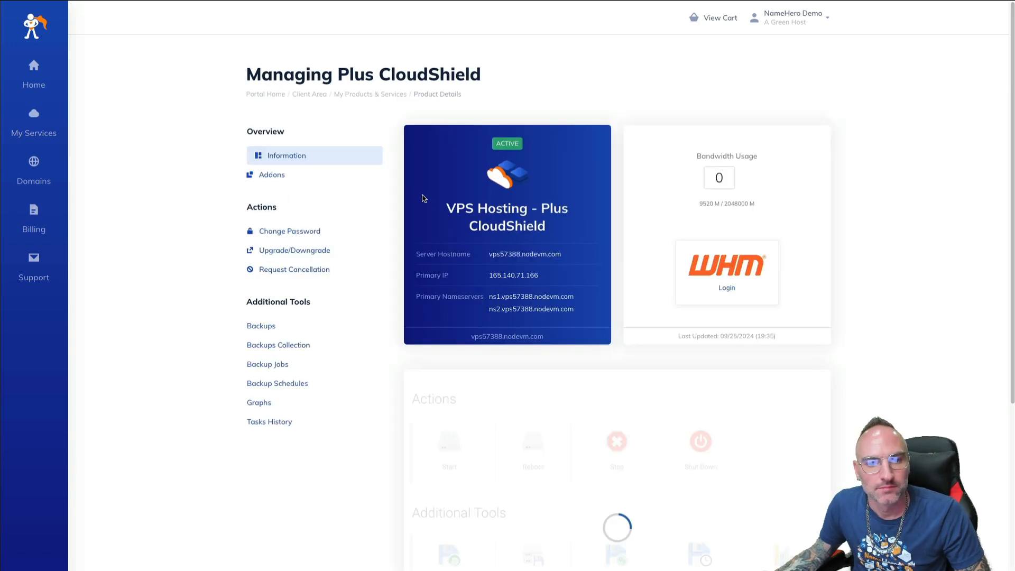
left_click(269, 176)
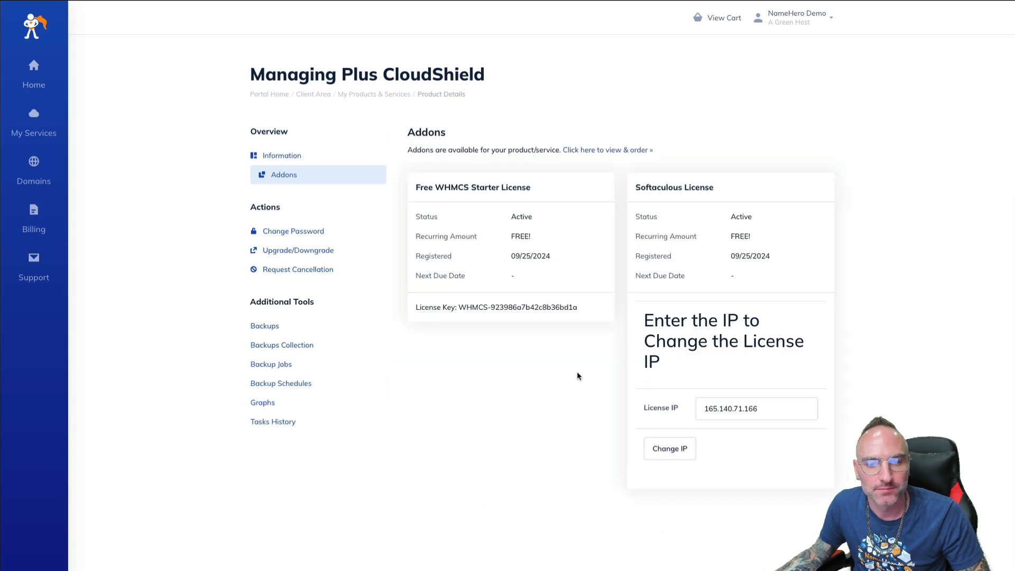
left_click_drag(460, 307, 580, 311)
right_click(561, 307)
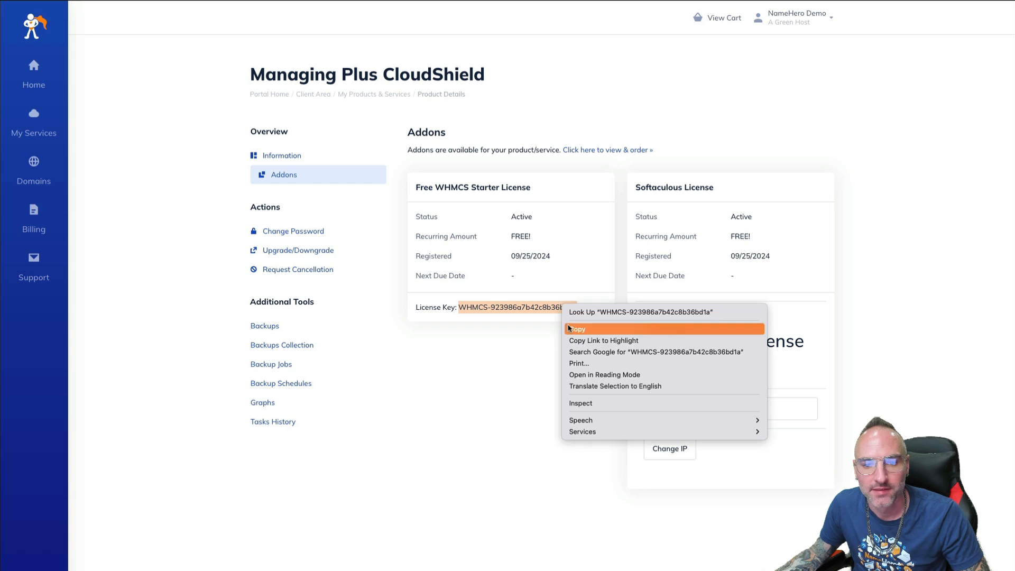
left_click(563, 329)
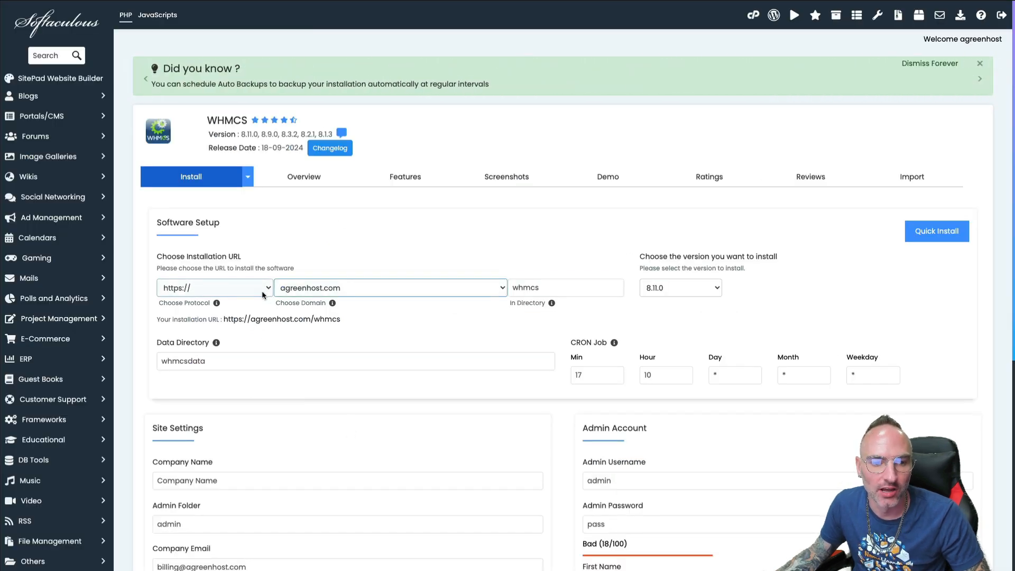
left_click(220, 288)
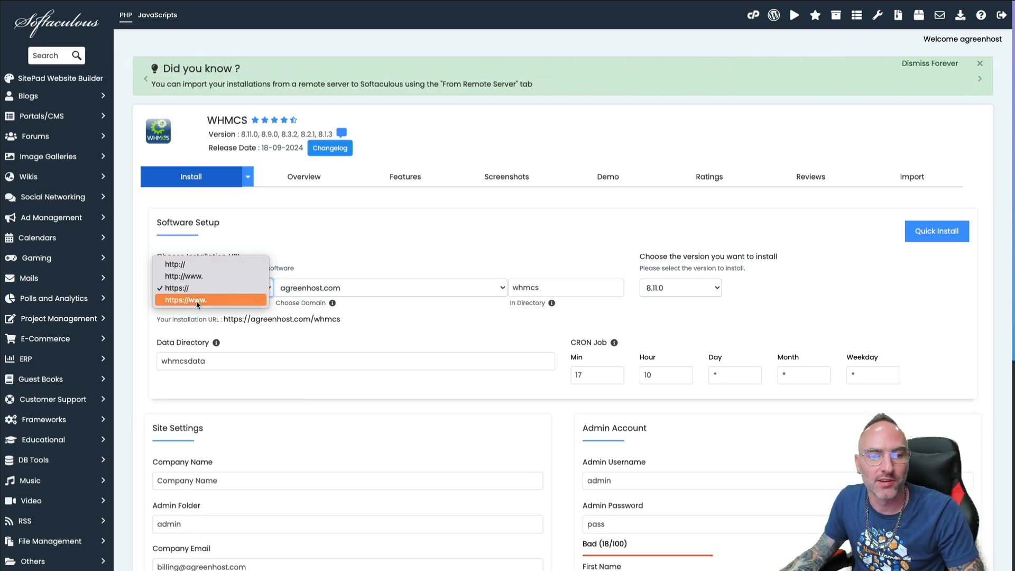
left_click(196, 300)
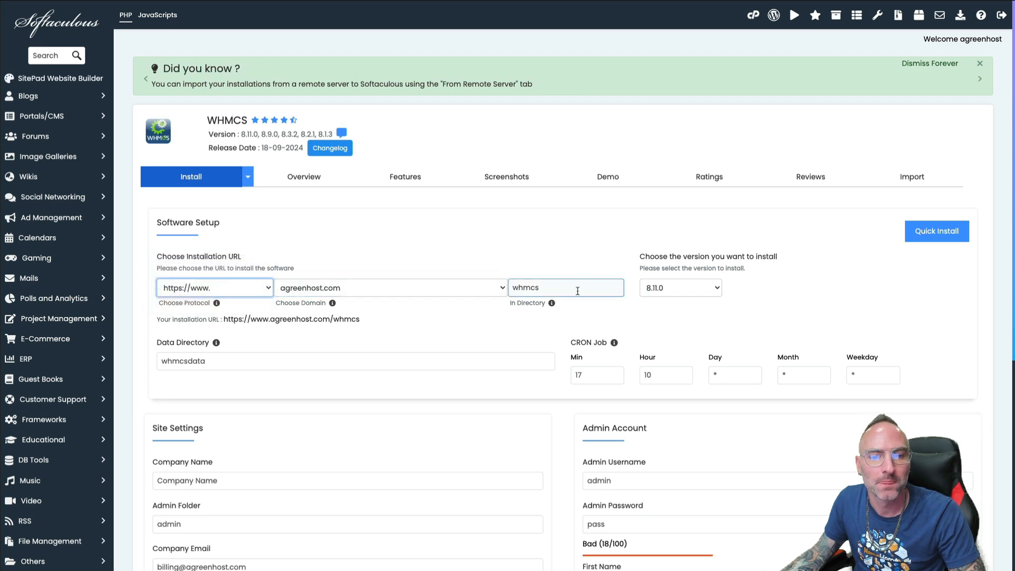
left_click(317, 288)
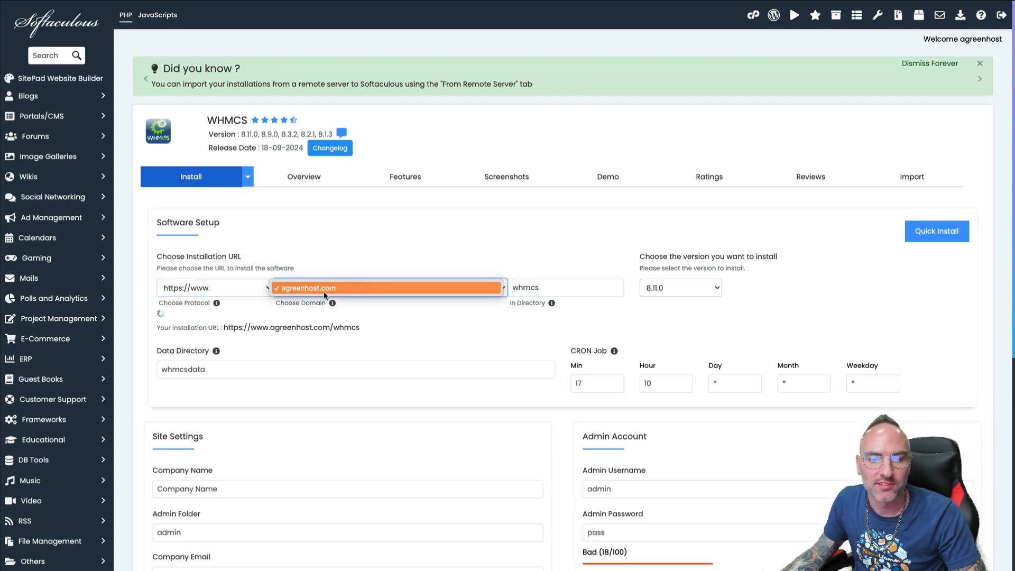
left_click(324, 289)
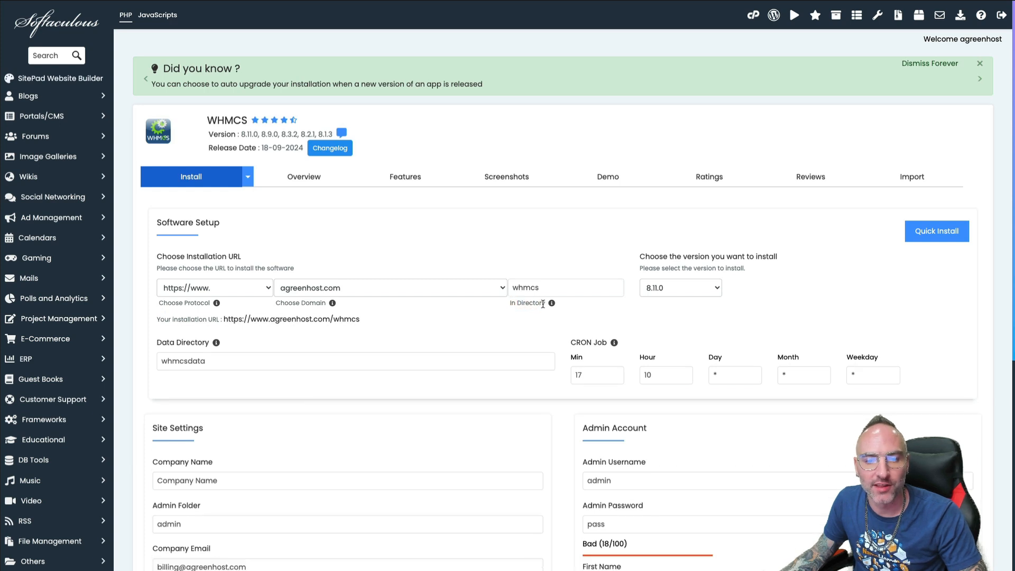
left_click(561, 286)
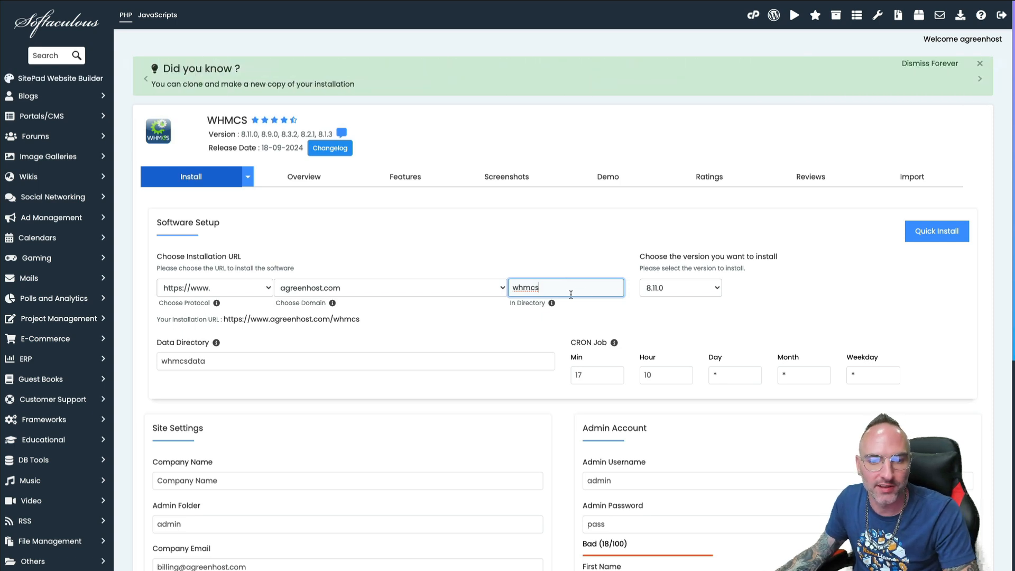
left_click_drag(566, 284, 500, 283)
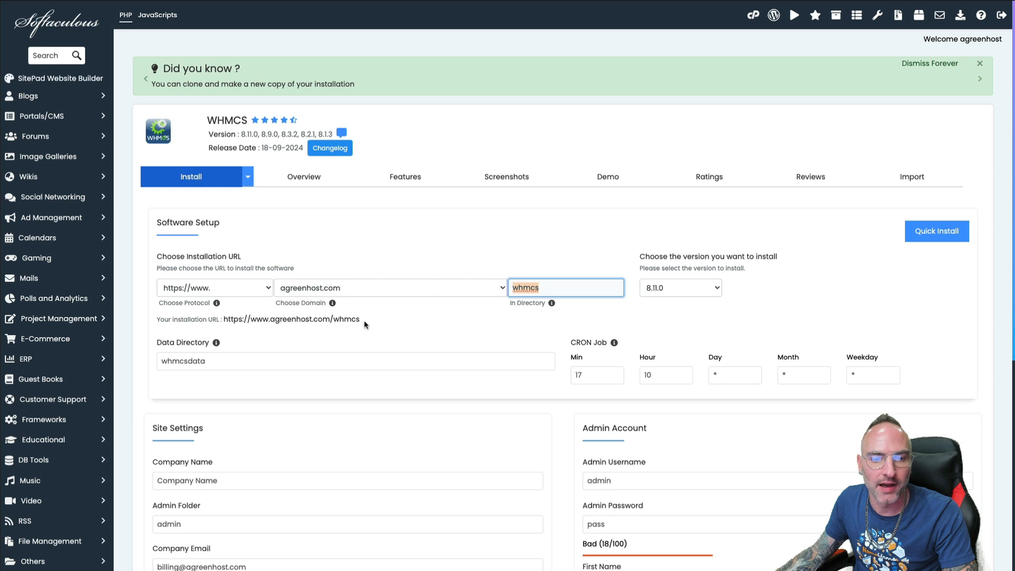
key("BackSpace")
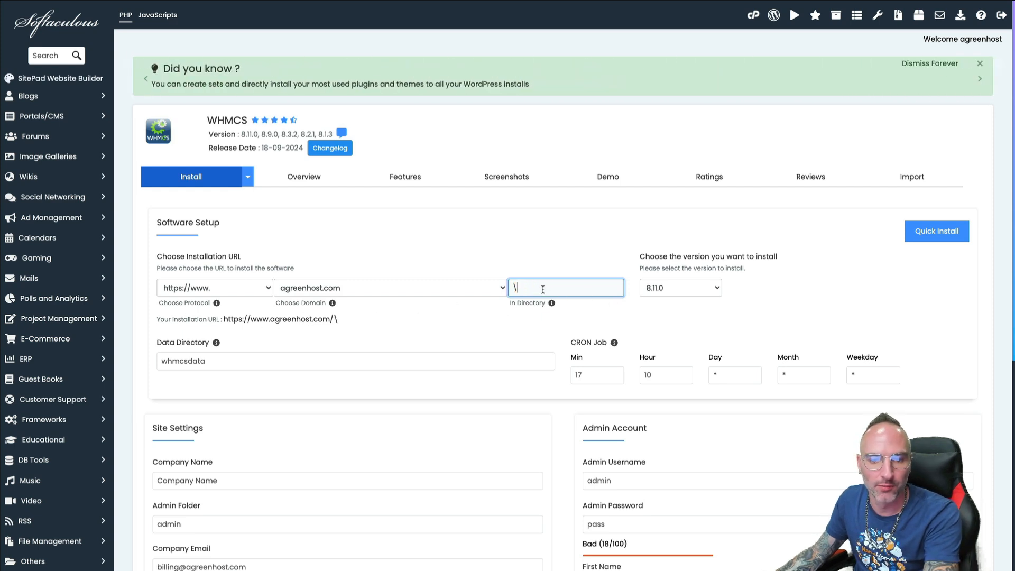
left_click(290, 322)
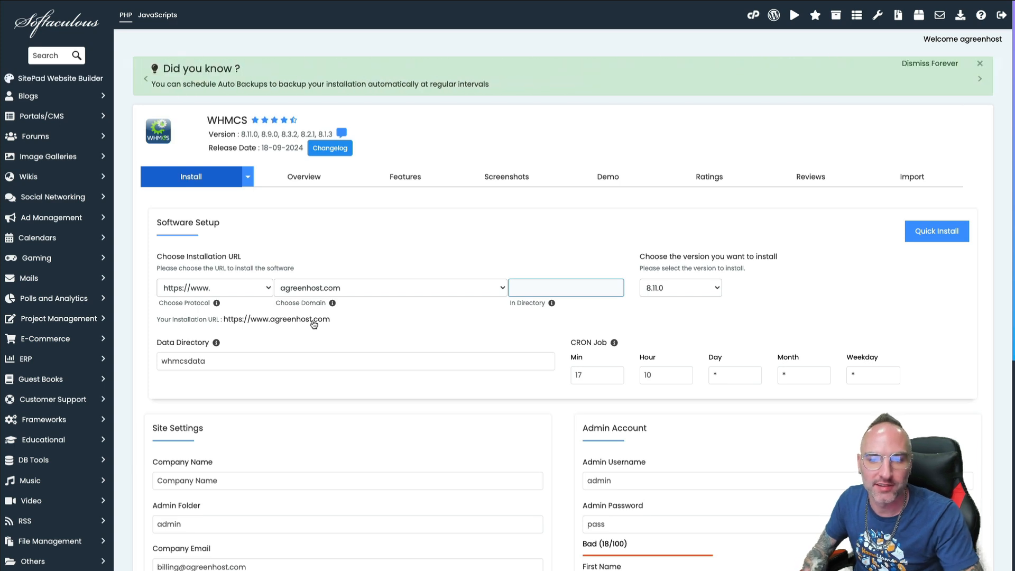
left_click(703, 288)
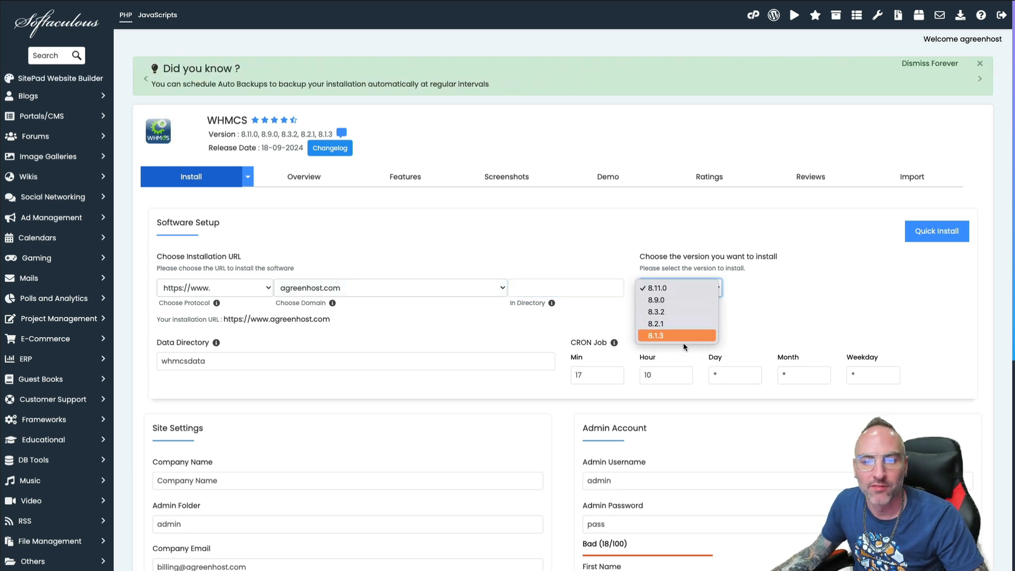
left_click(667, 287)
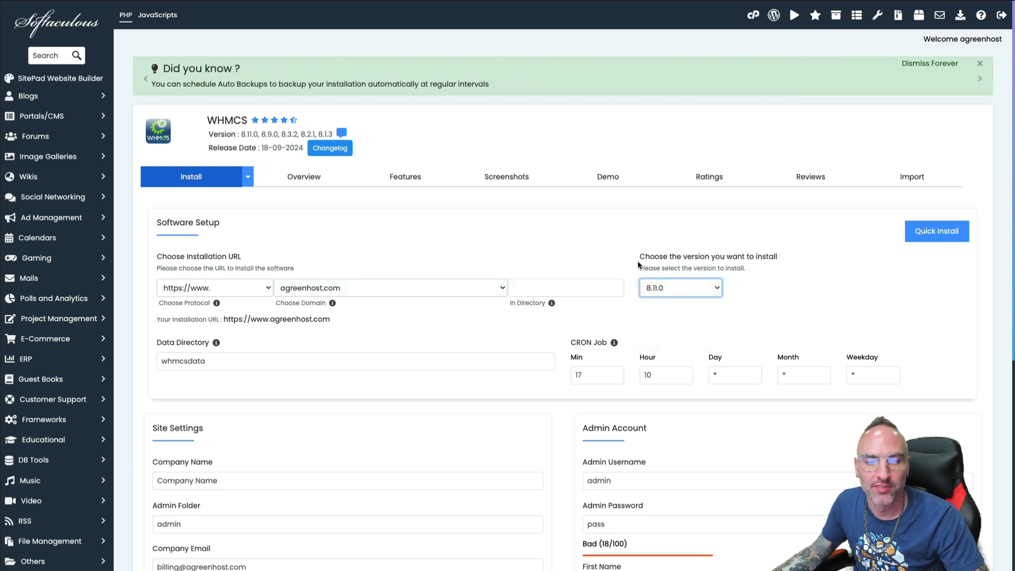
left_click(251, 359)
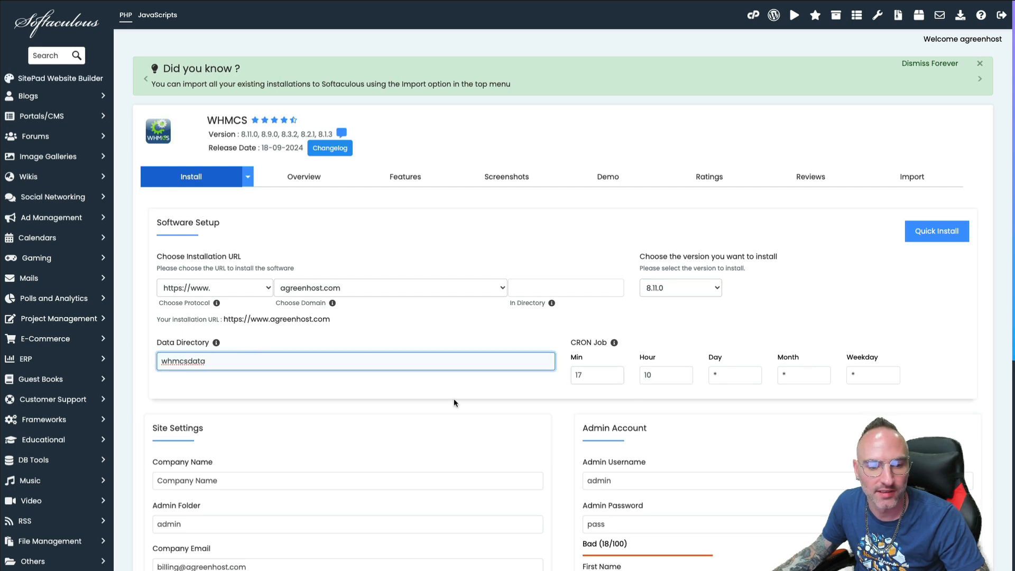
scroll(431, 429, "down", 1)
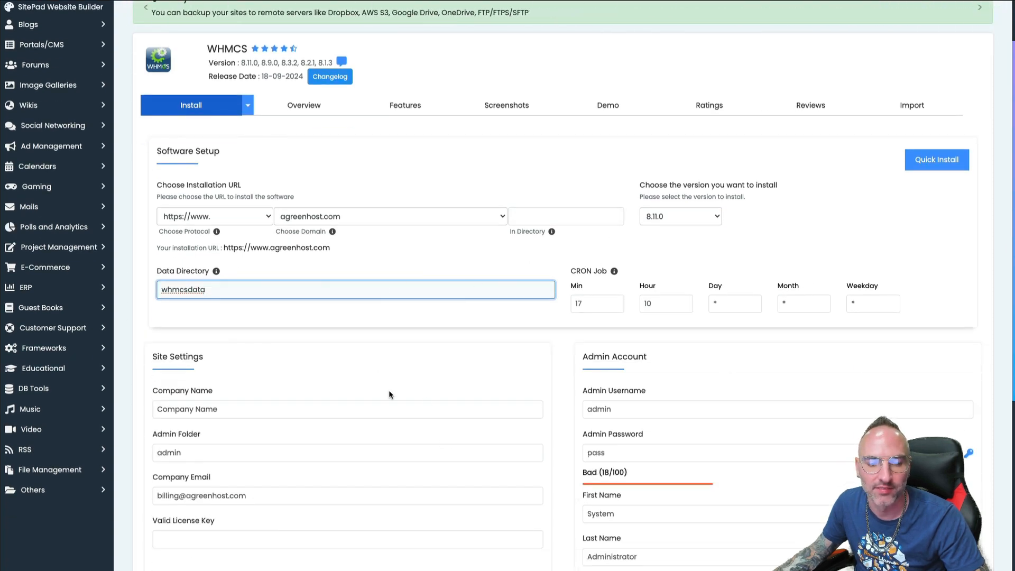
Enter company name 'A Green Host' and admin folder 'agreenhost24'
left_click(229, 411)
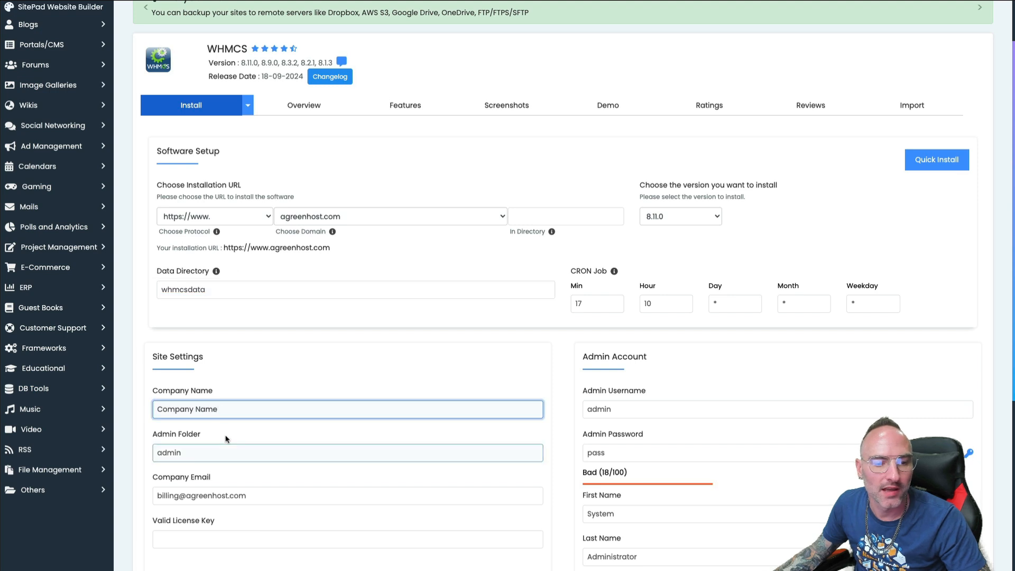
triple_click(236, 407)
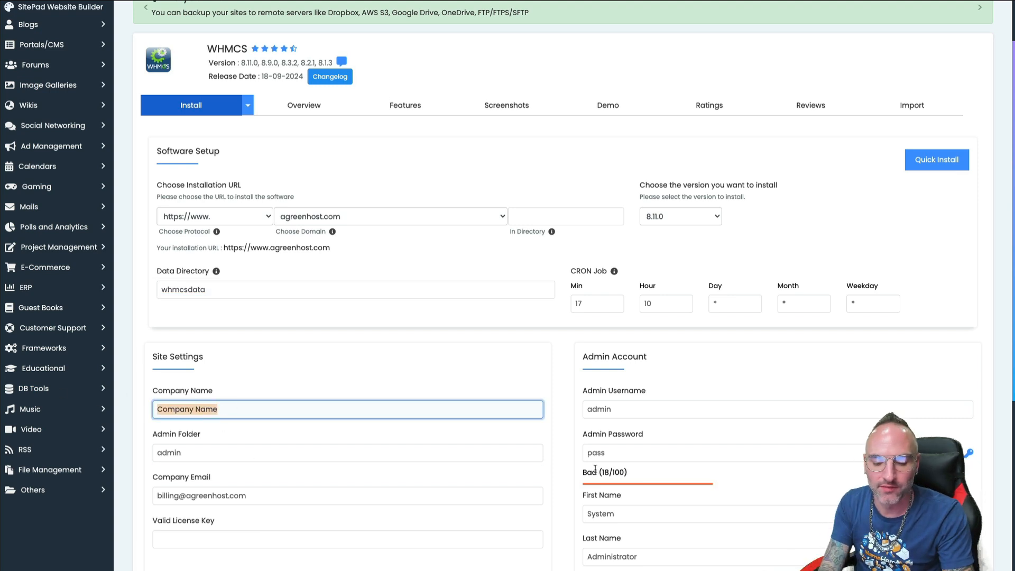
type("A G")
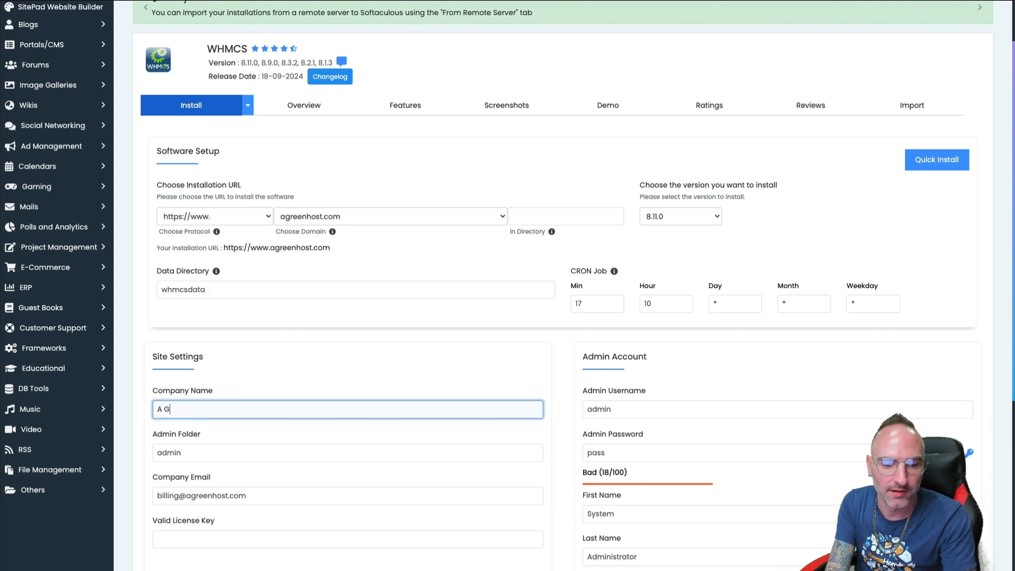
type("reen Host")
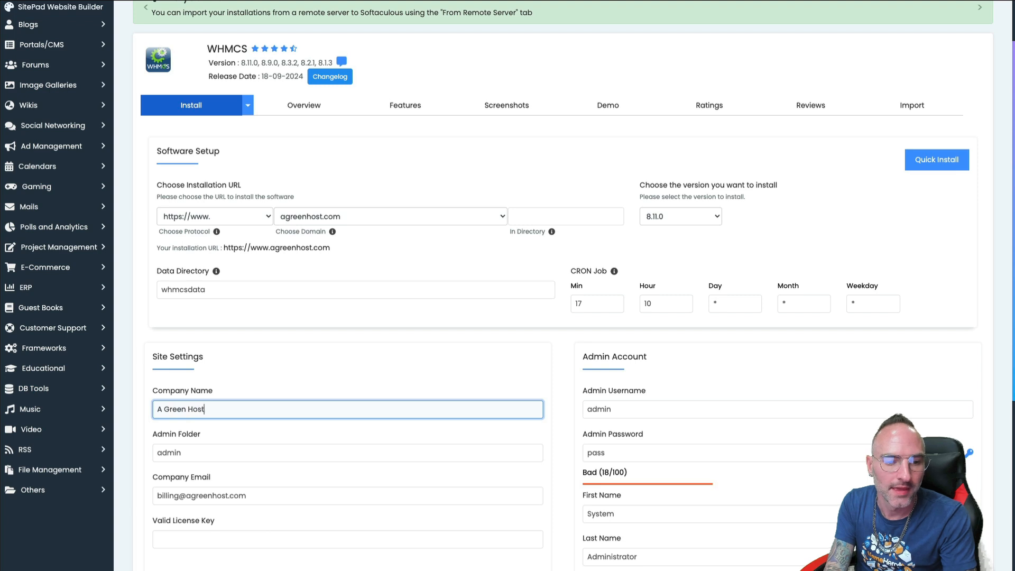
key("Tab")
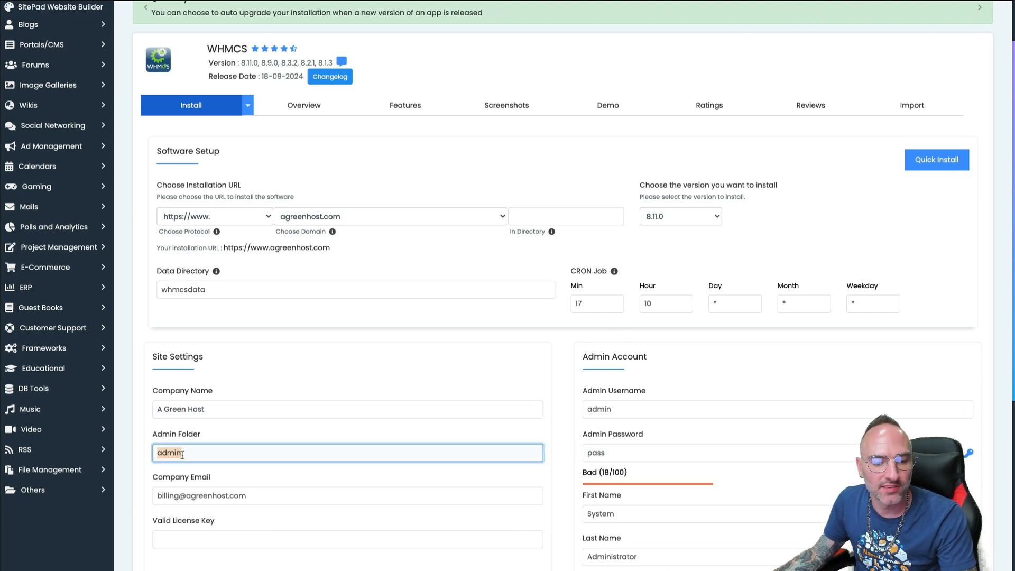
left_click(190, 452)
left_click_drag(190, 452, 73, 455)
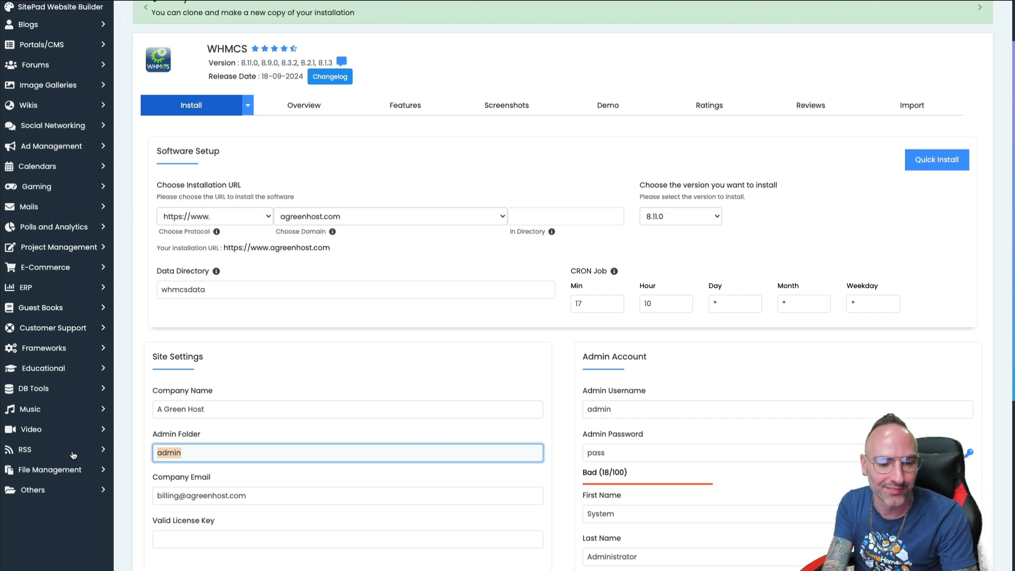
type("agreenhost24")
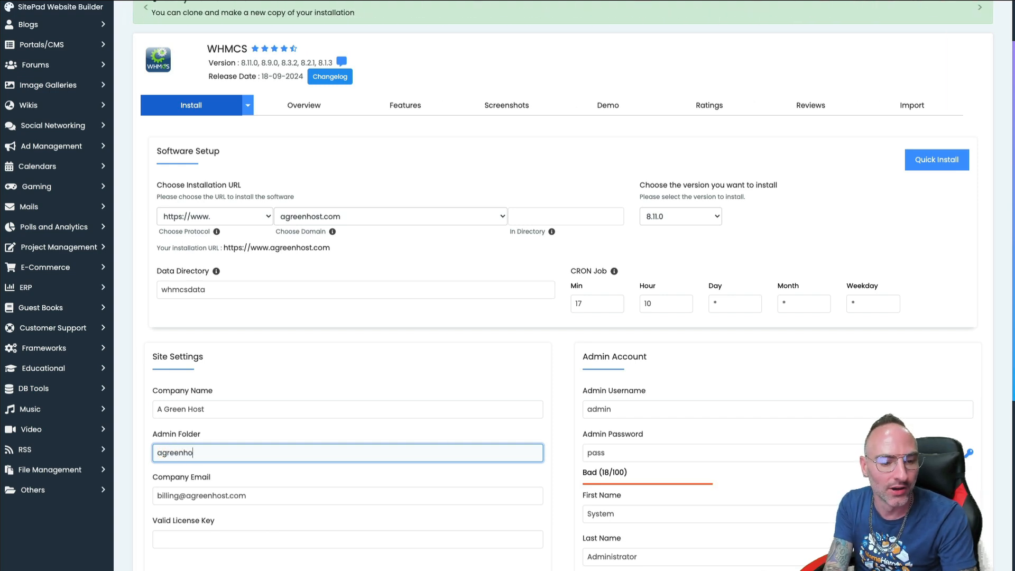
Paste the copied WHMCS license key into the Valid License Key field
left_click(284, 496)
left_click_drag(153, 500, 248, 499)
left_click(294, 491)
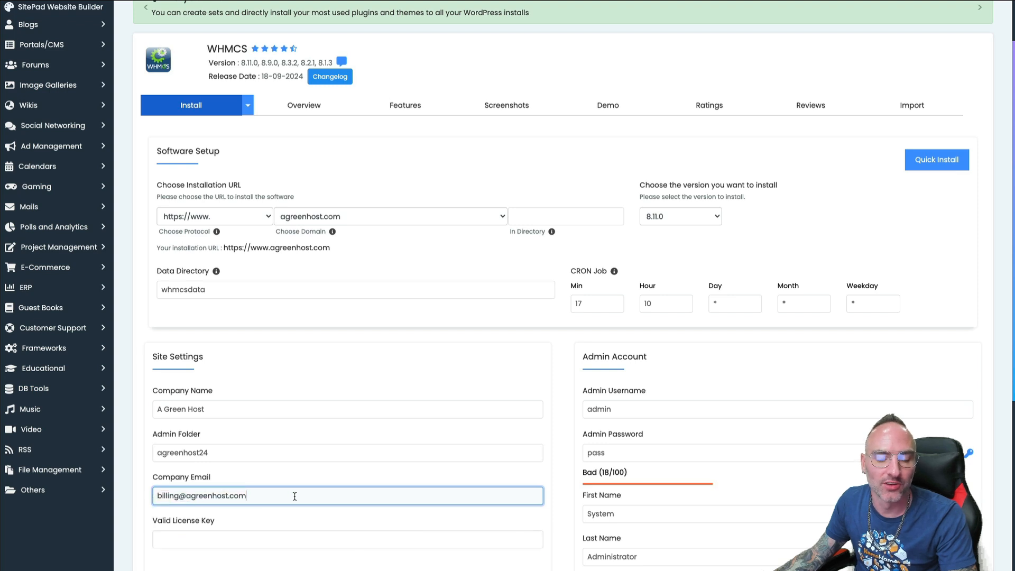
triple_click(269, 501)
left_click(281, 496)
triple_click(299, 494)
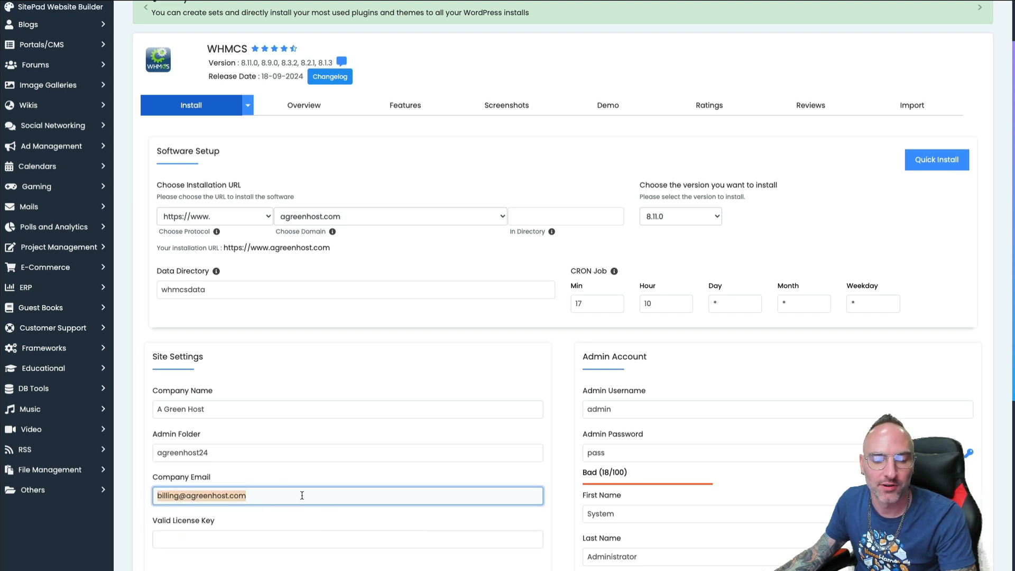
left_click(296, 495)
left_click(182, 539)
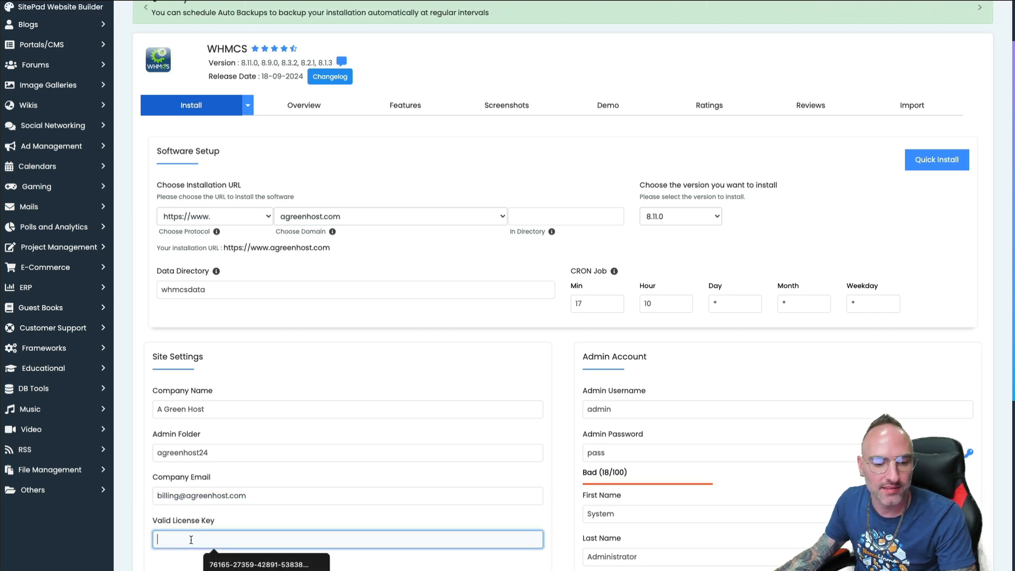
key("ctrl+v")
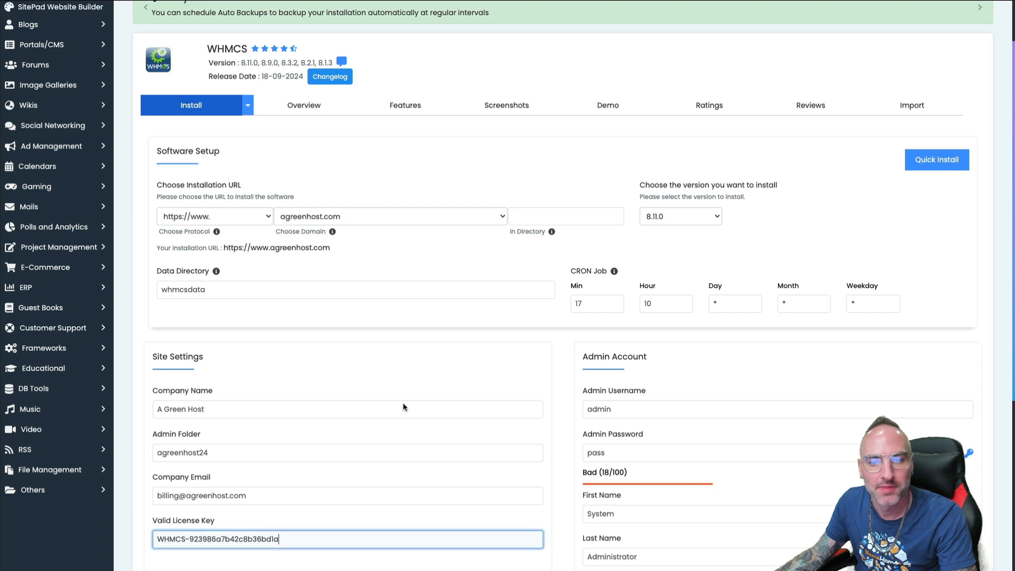
left_click(663, 409)
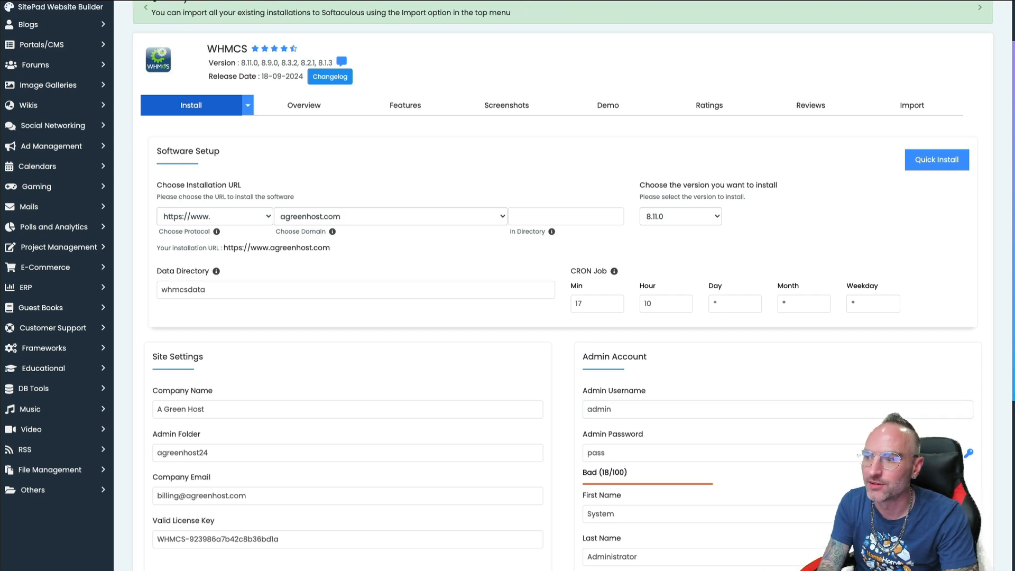
Set a custom admin username and a generated strong admin password, copying it for later
double_click(661, 409)
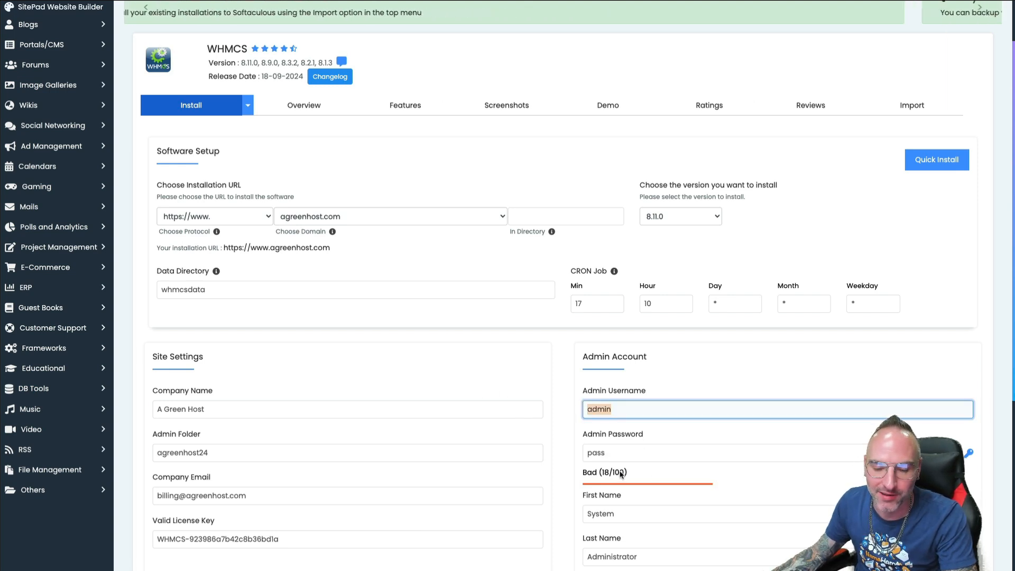
type("rgray24")
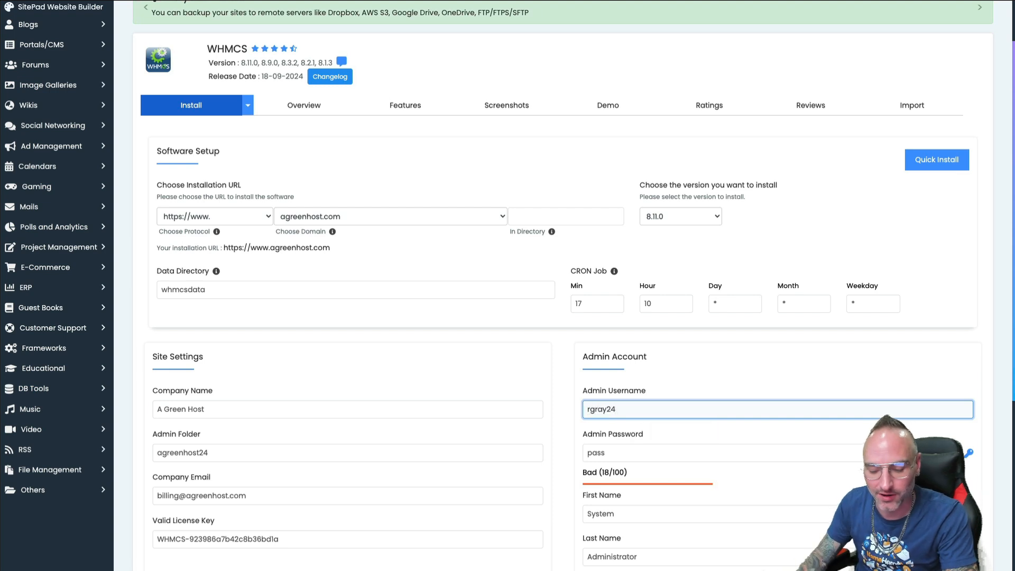
key("ctrl+a")
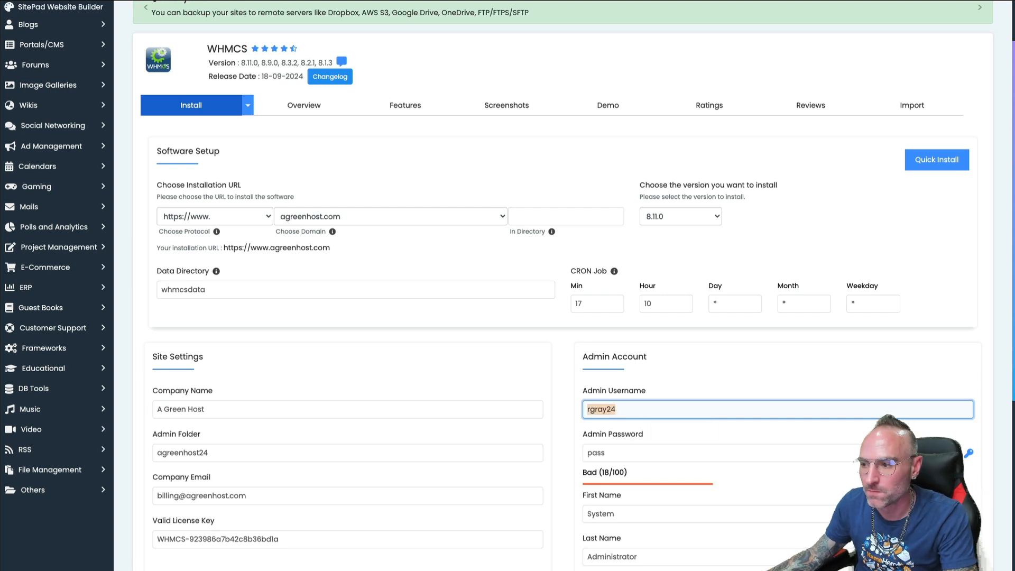
left_click(967, 453)
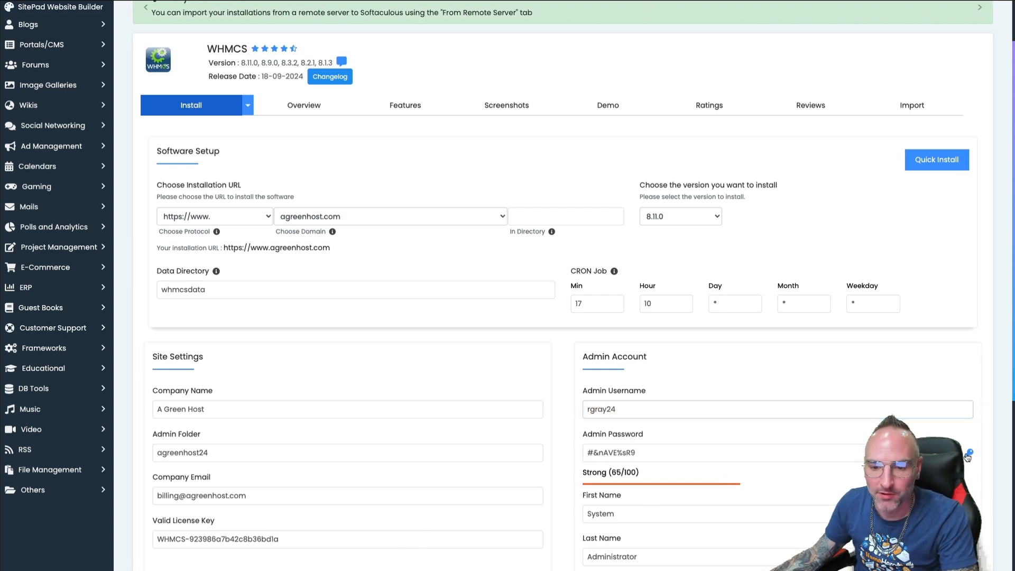
key("Tab")
key("ctrl+a")
key("ctrl+c")
key("End")
key("ctrl+v")
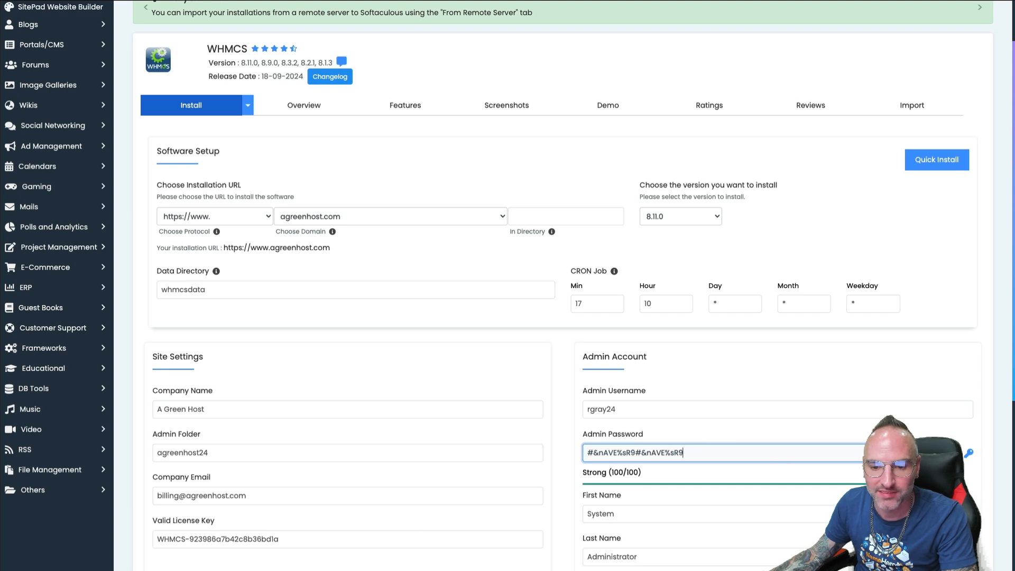
key("ctrl+a")
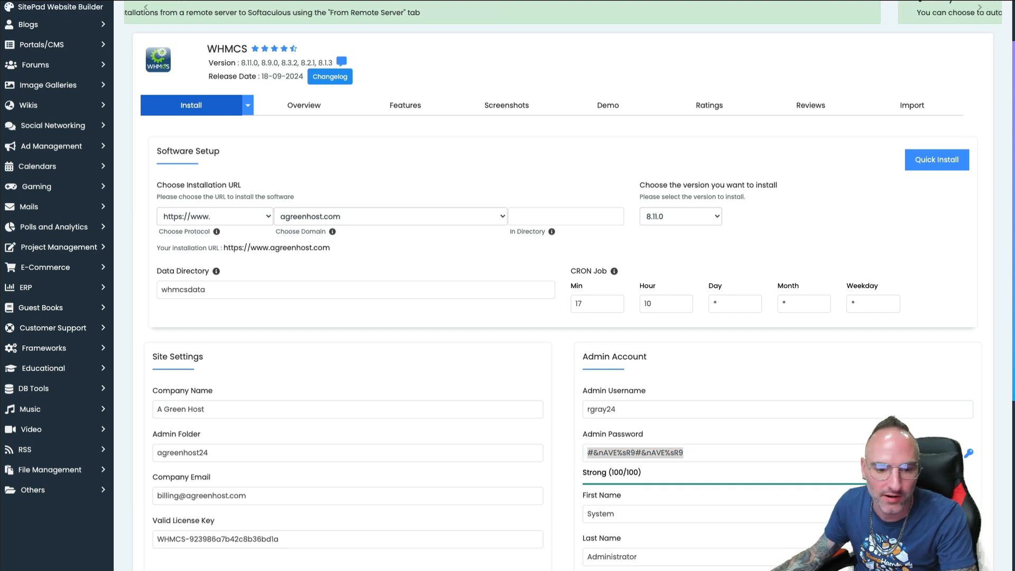
double_click(319, 453)
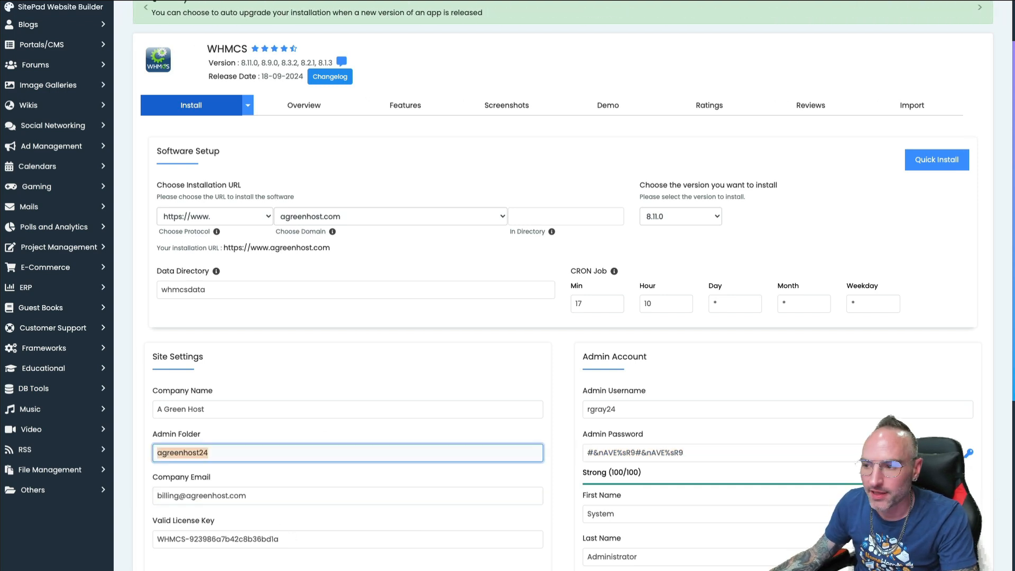
key("super+Tab")
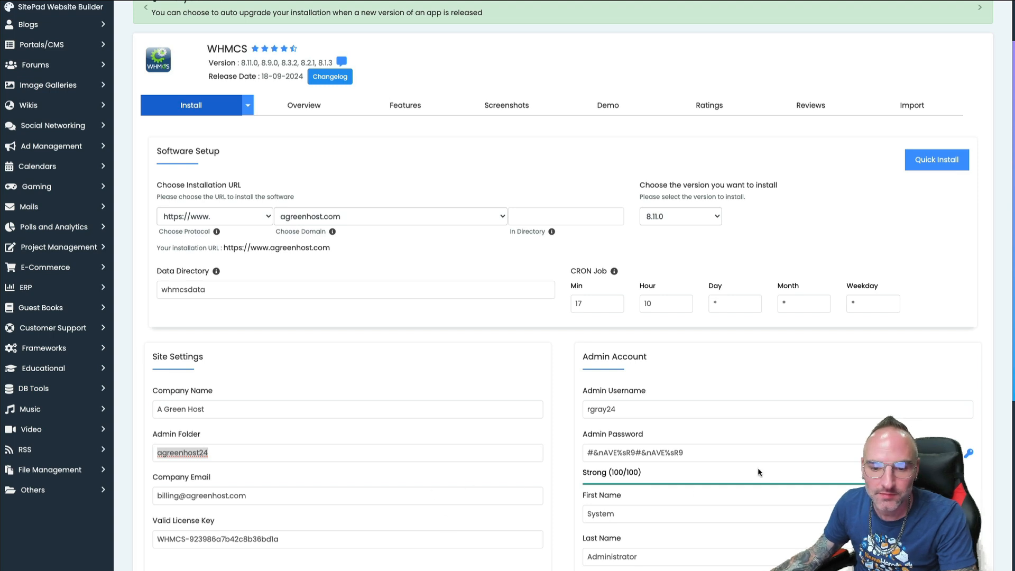
Replace the default first name, last name and admin e-mail with the owner's details
left_click(653, 515)
scroll(614, 400, "down", 2)
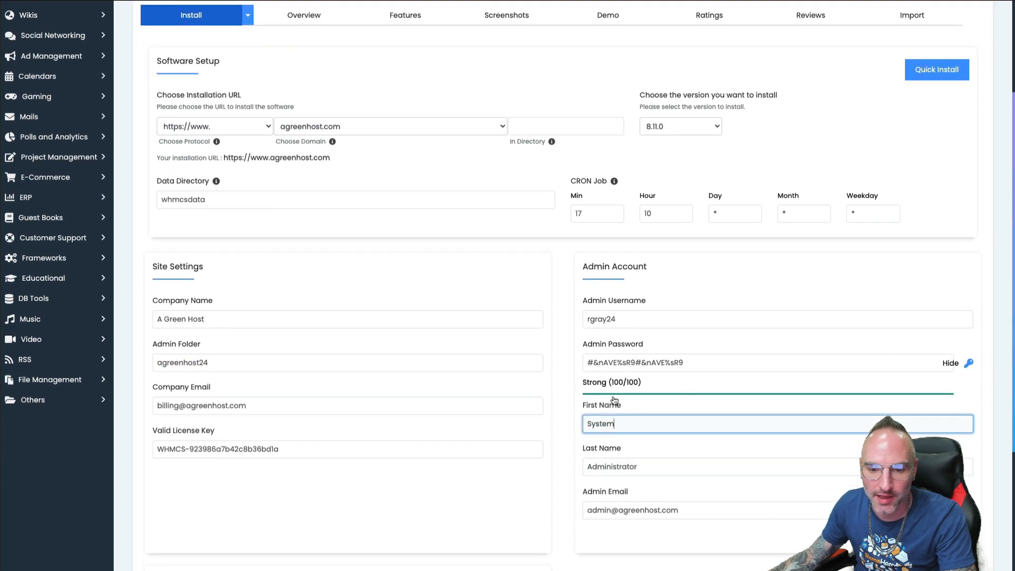
double_click(613, 418)
type("Ryan")
key("Tab")
type("Gray")
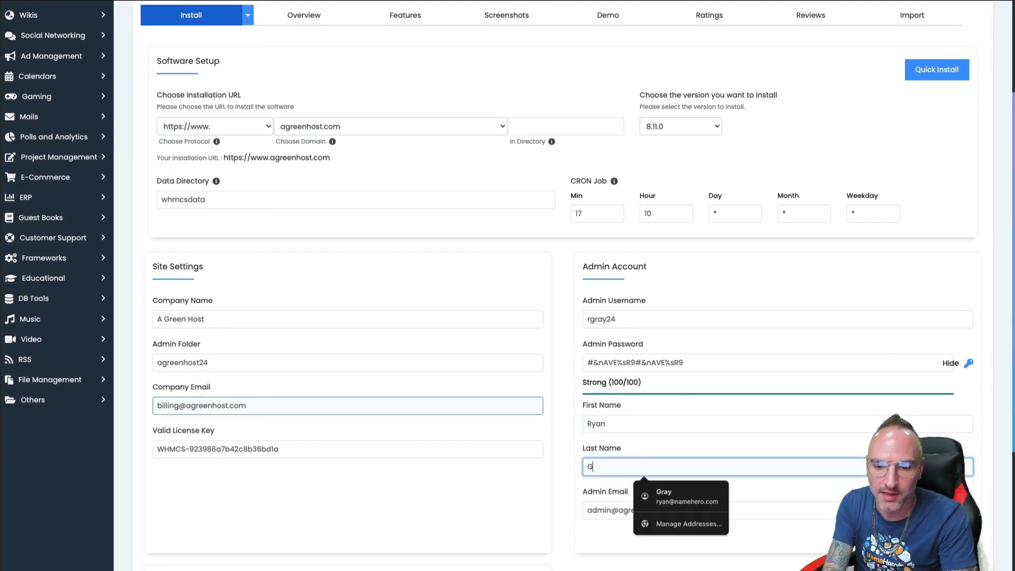
key("Tab")
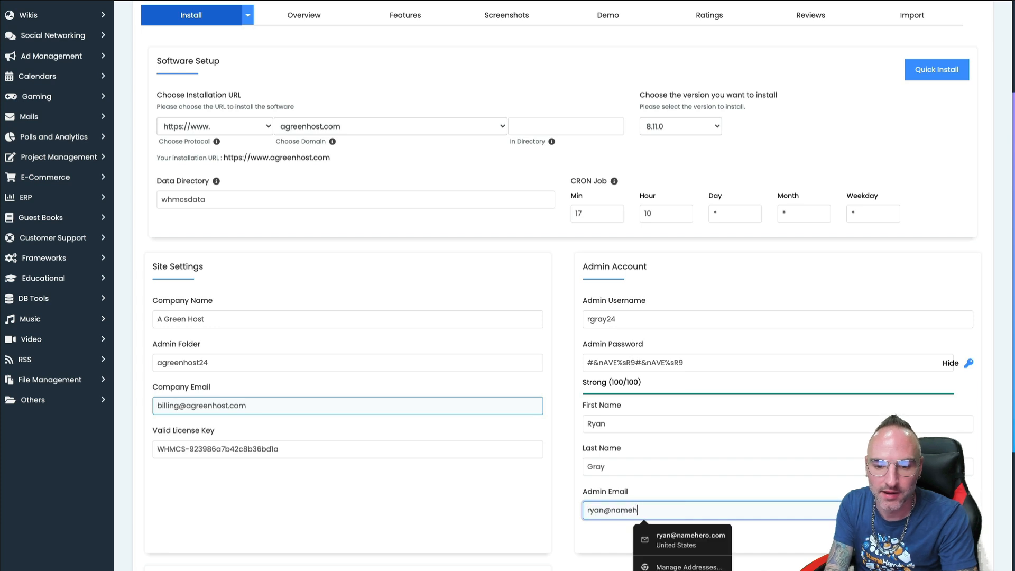
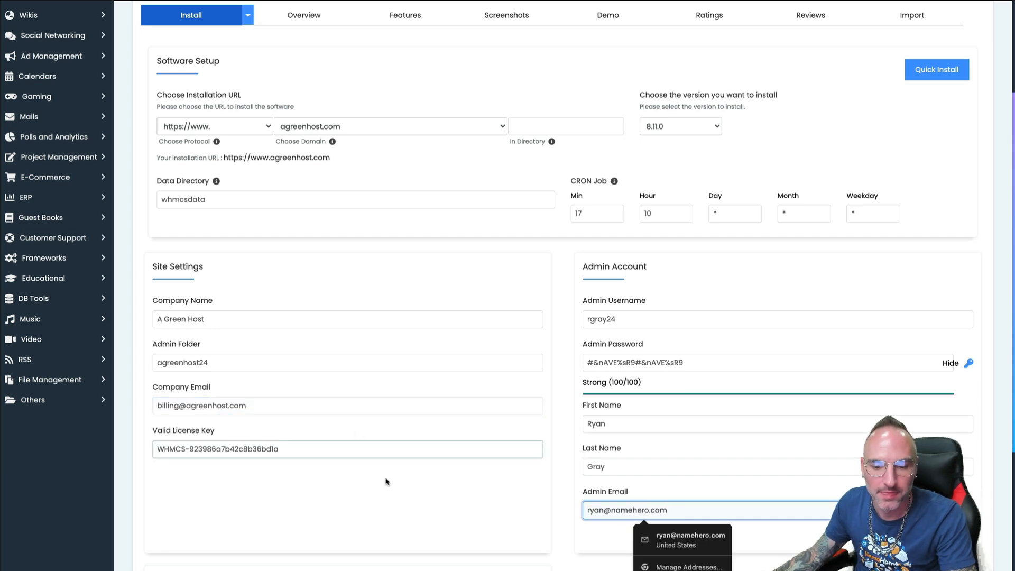
left_click(321, 464)
scroll(321, 468, "down", 4)
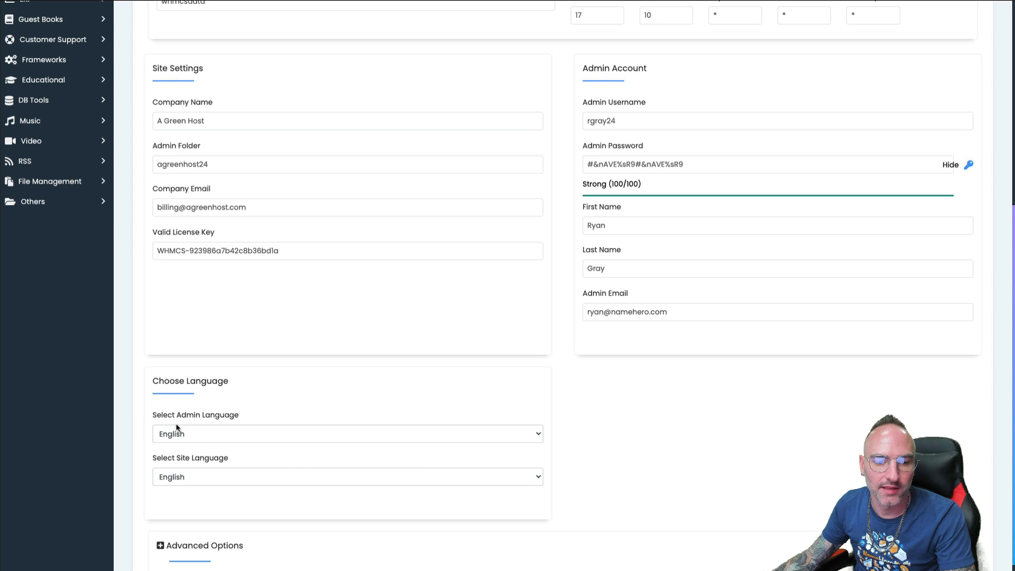
Keep English as the language, review Advanced Options, and run the WHMCS installation
left_click(229, 433)
left_click(256, 431)
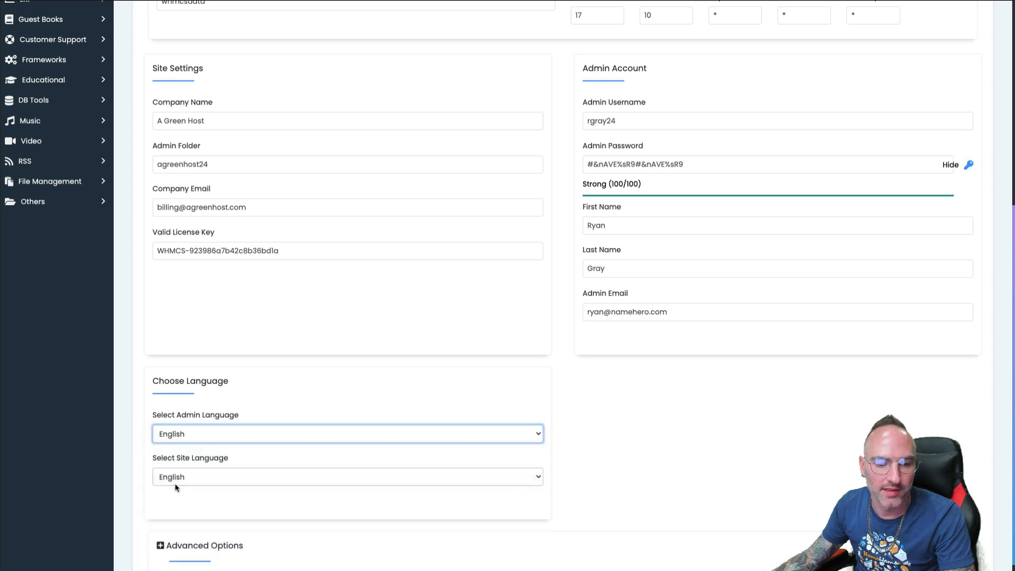
scroll(214, 507, "down", 1)
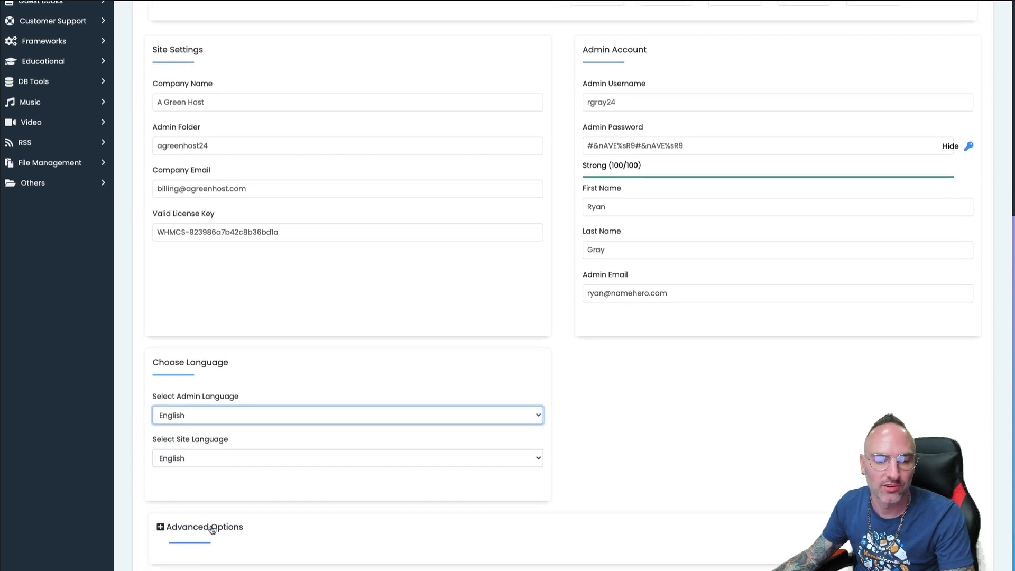
left_click(210, 526)
scroll(363, 450, "down", 4)
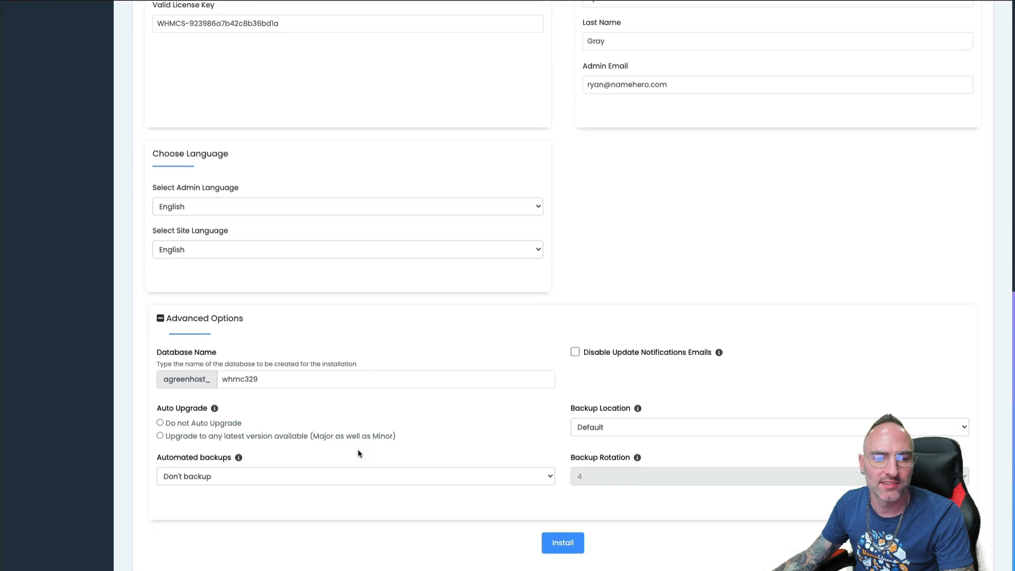
left_click(289, 383)
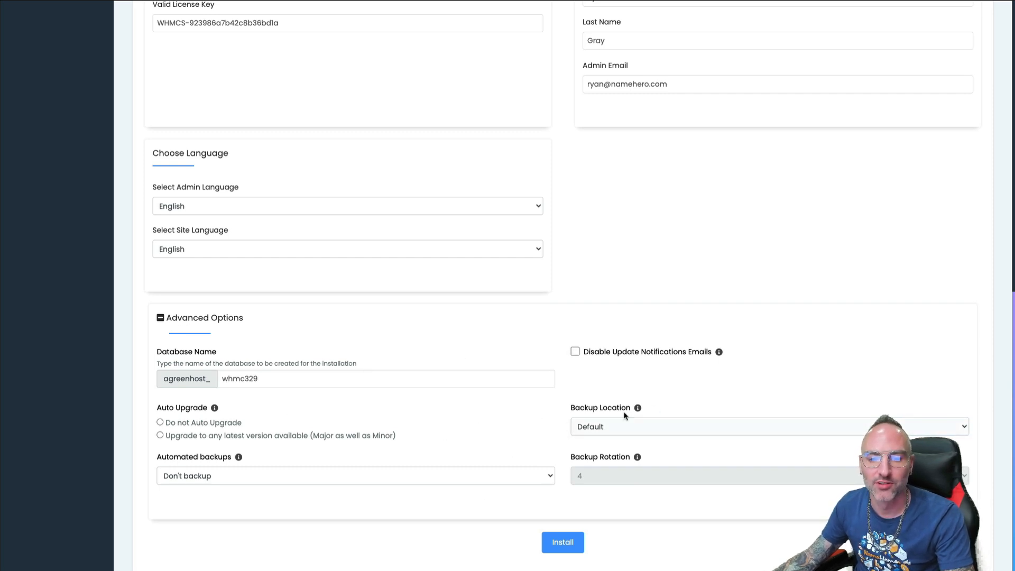
left_click(560, 544)
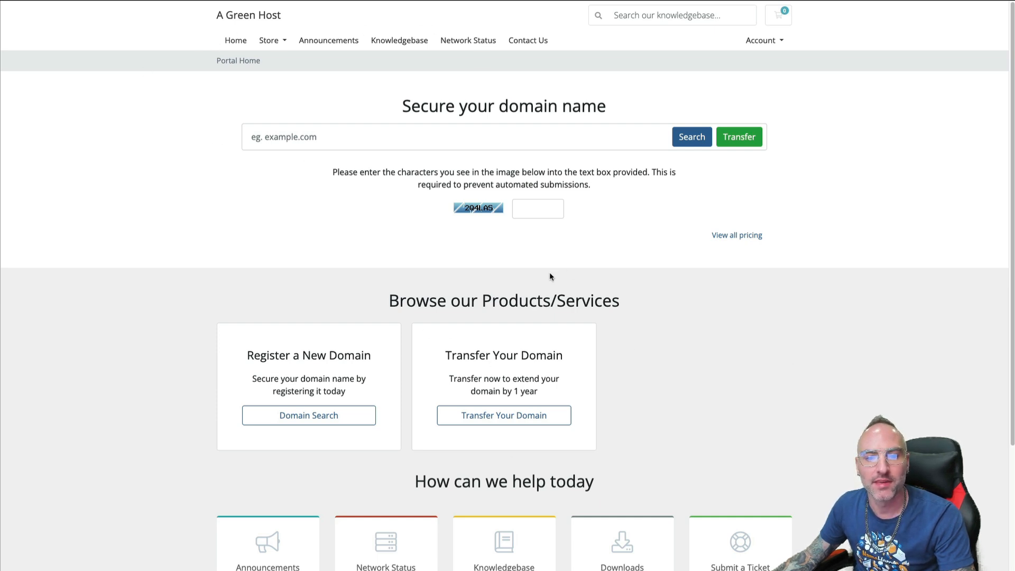
Try the domain search field and scroll through the new A Green Host portal home page
left_click(378, 135)
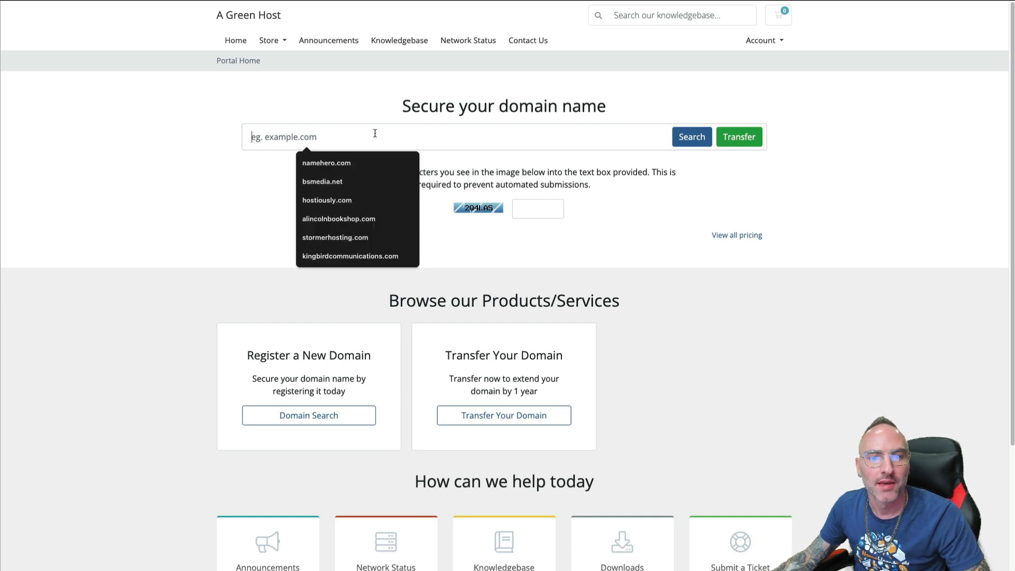
left_click(311, 76)
left_click_drag(593, 106, 358, 94)
left_click(358, 96)
scroll(362, 340, "down", 1)
scroll(362, 339, "down", 3)
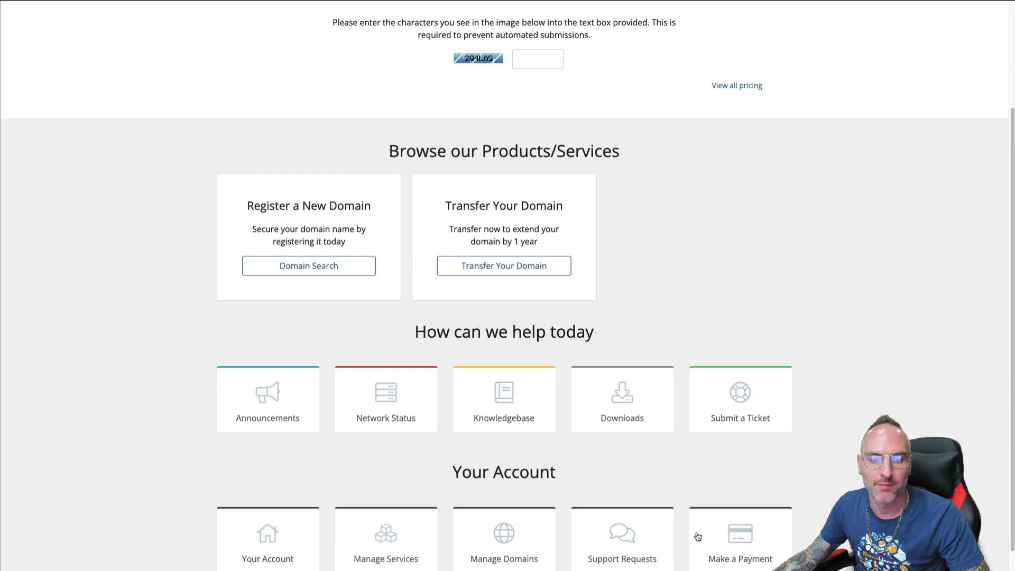
scroll(254, 344, "up", 3)
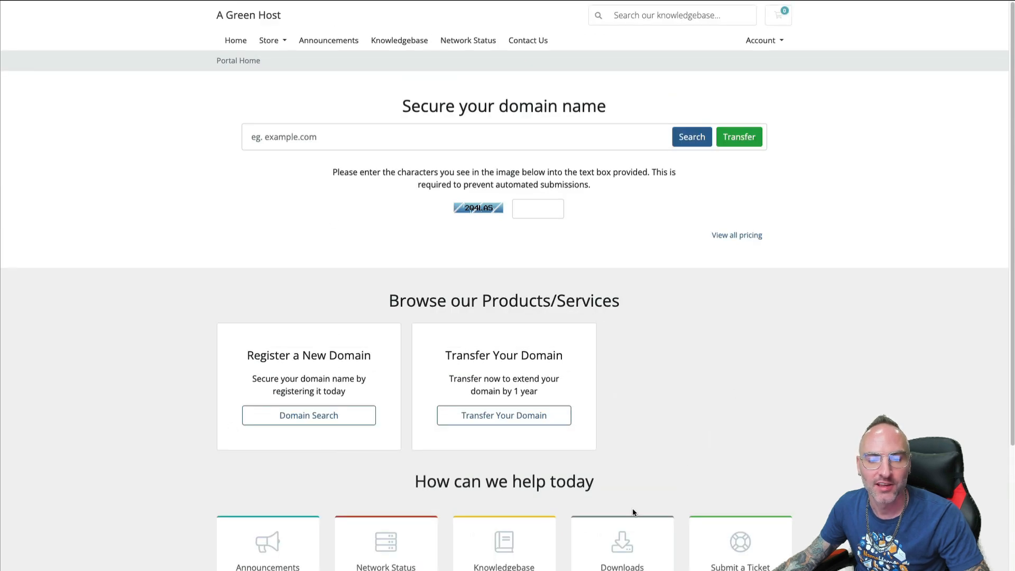
scroll(548, 446, "down", 5)
scroll(313, 310, "up", 5)
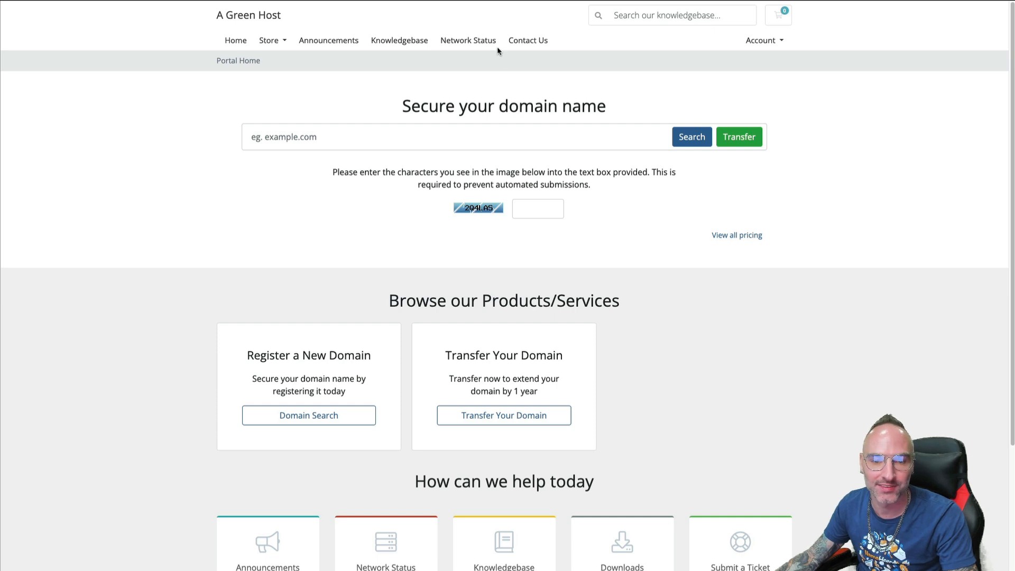
View Announcements and Store > Browse All, then return to the portal home
left_click(325, 41)
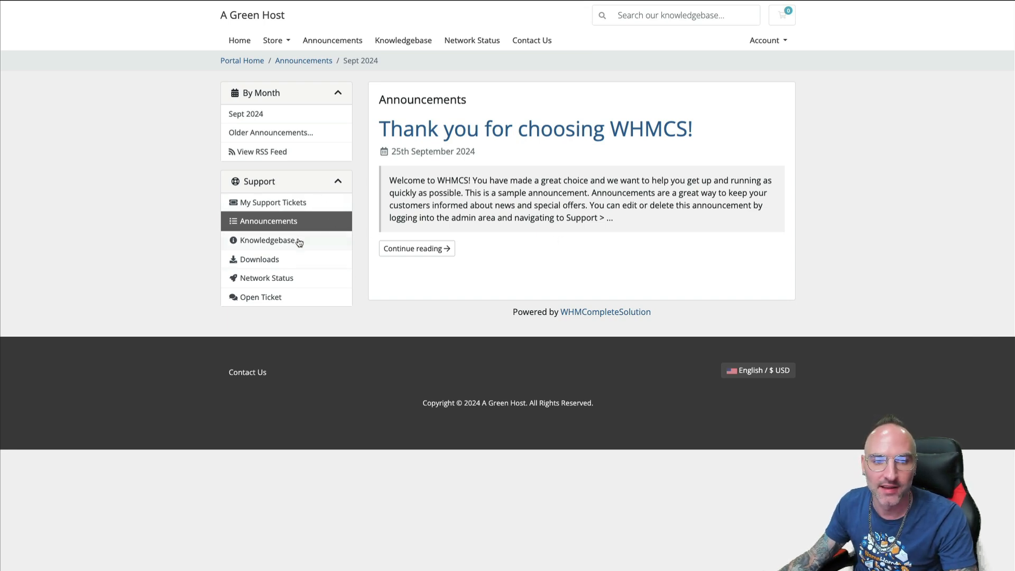
left_click(238, 40)
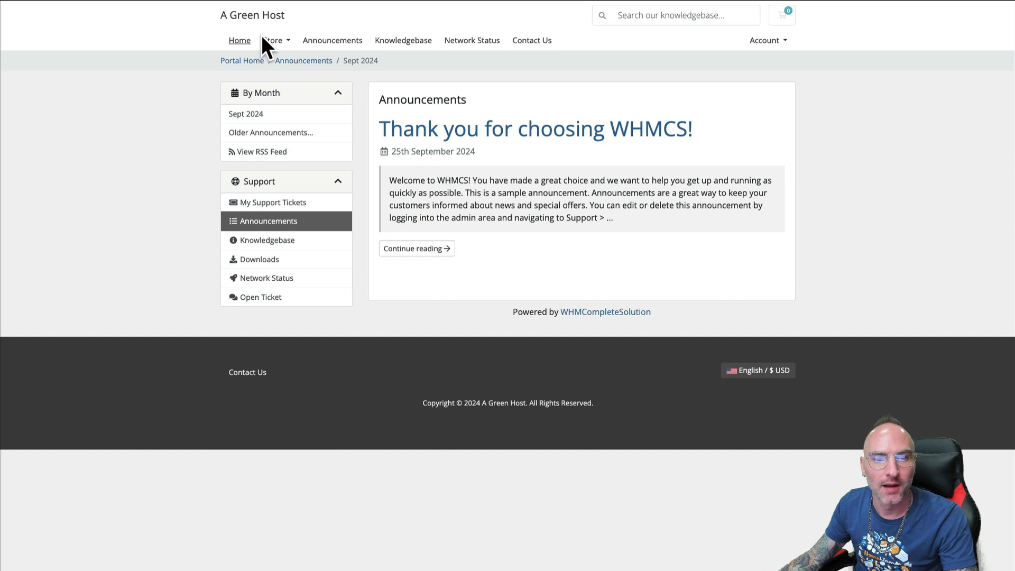
left_click(271, 40)
left_click(286, 60)
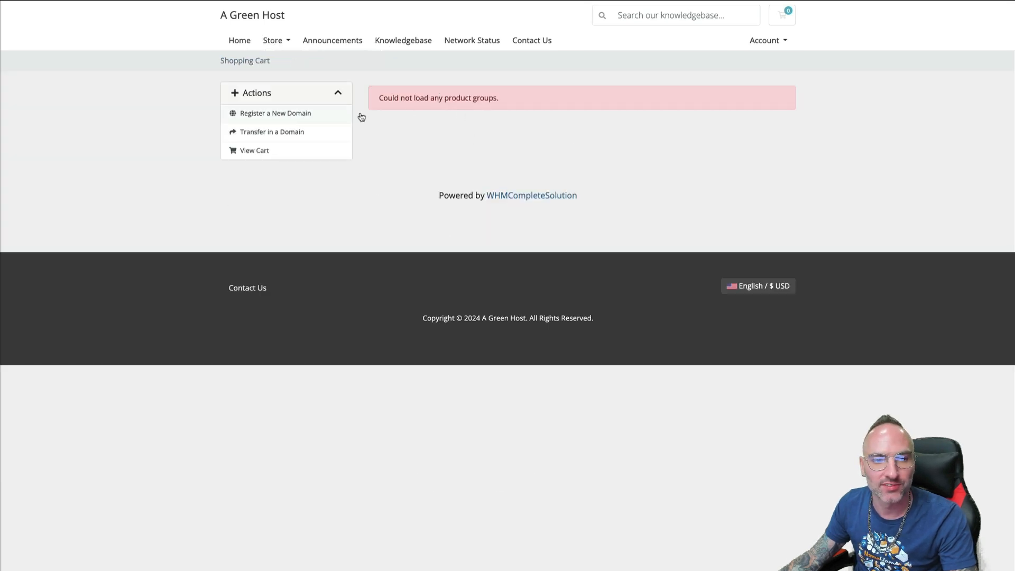
left_click(250, 21)
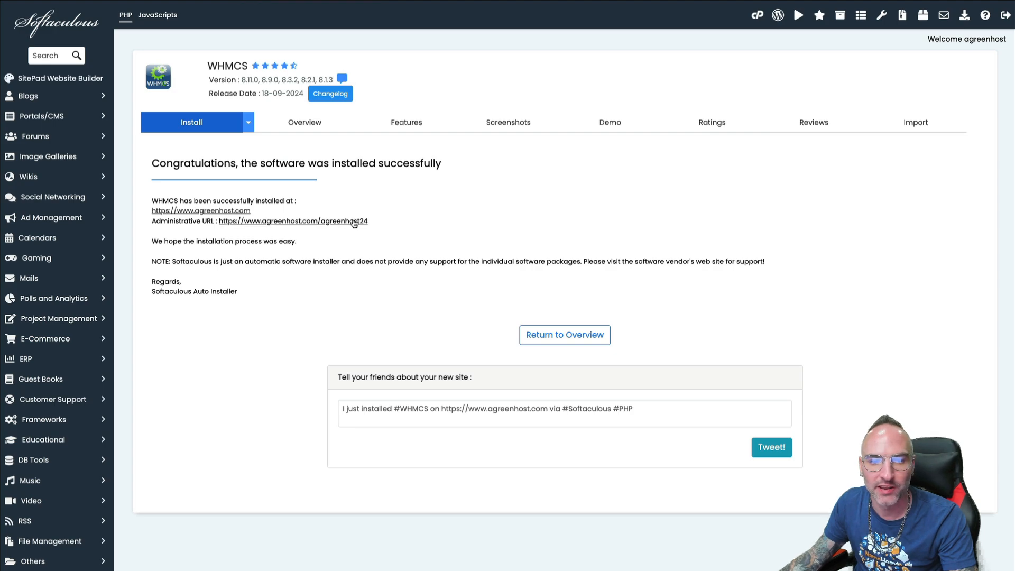
Open the admin URL and sign in with the new admin username and pasted password
left_click(358, 221)
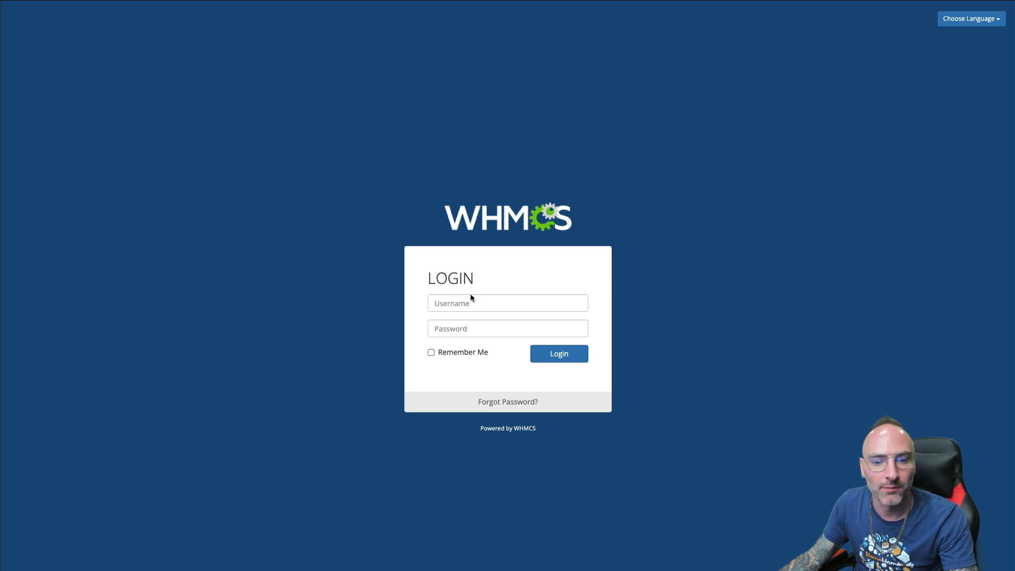
left_click(462, 304)
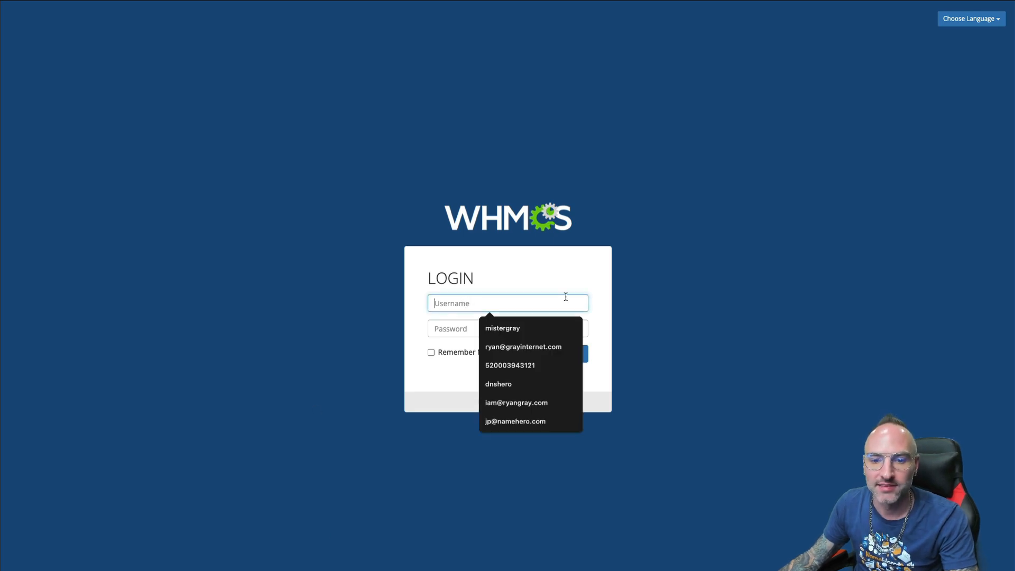
type("rgray")
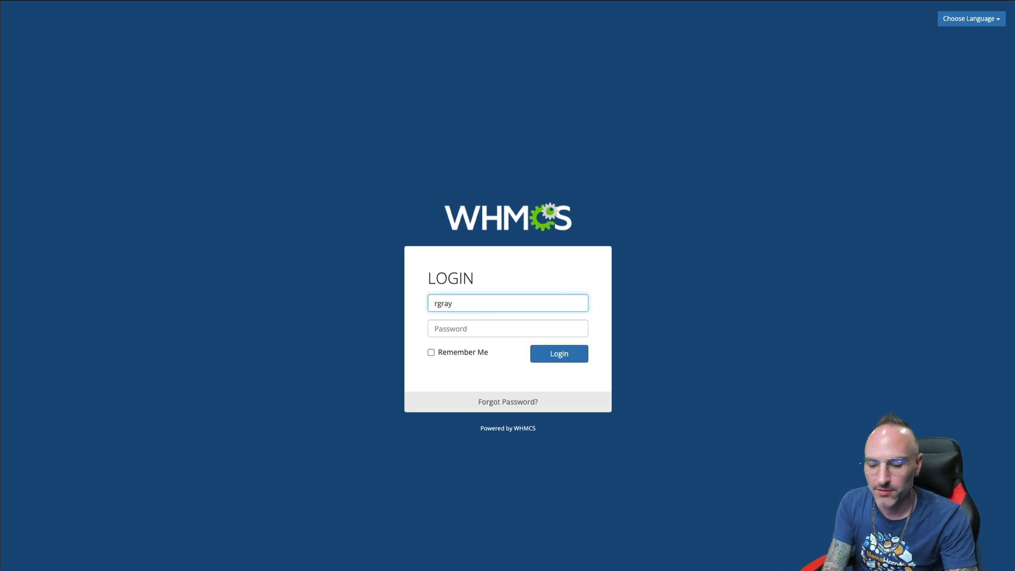
type("24")
key("Tab")
key("ctrl+v")
key("Tab")
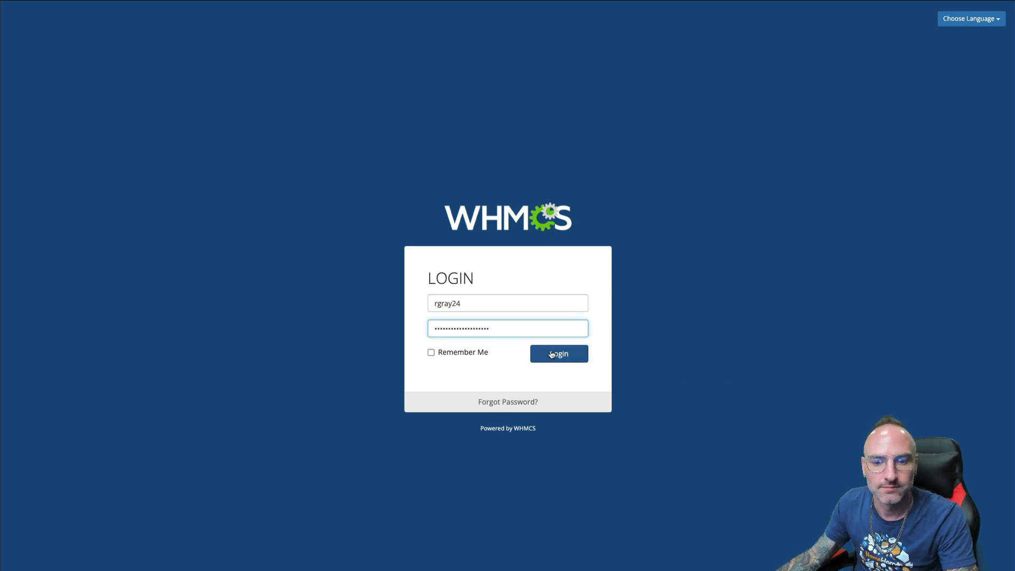
key("Return")
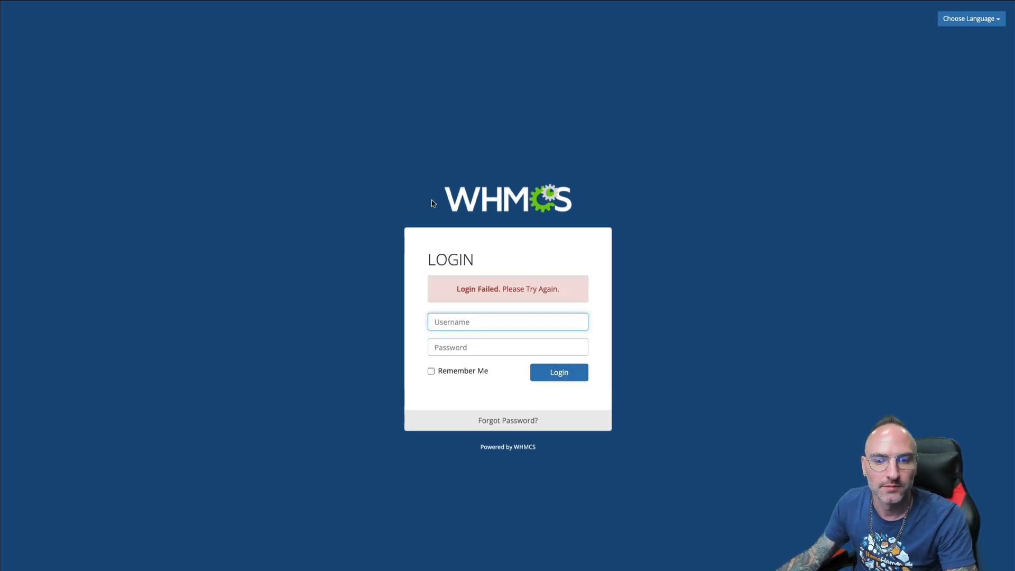
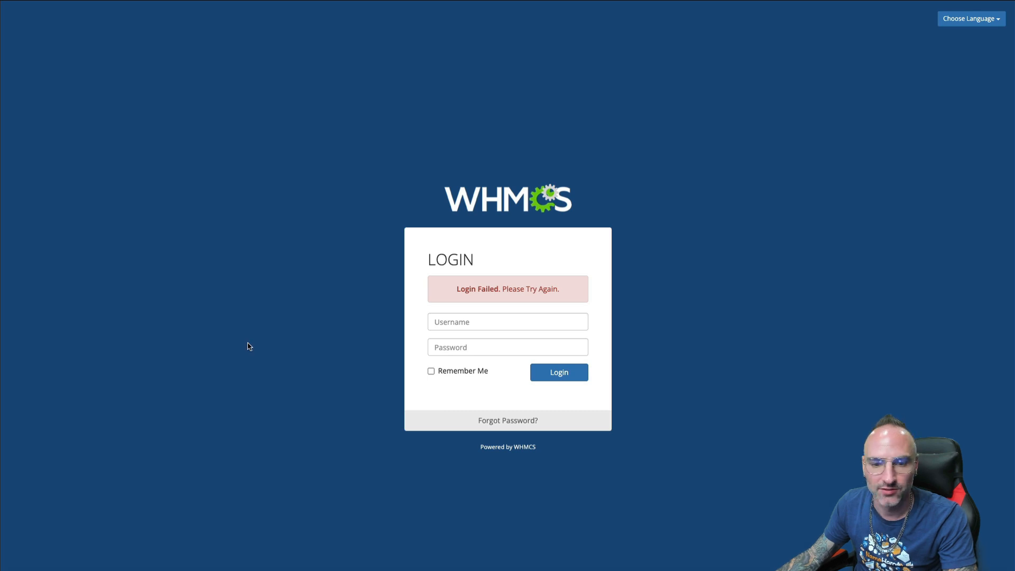
Enter the admin username and pasted password and submit the login
left_click(453, 322)
type("rgray")
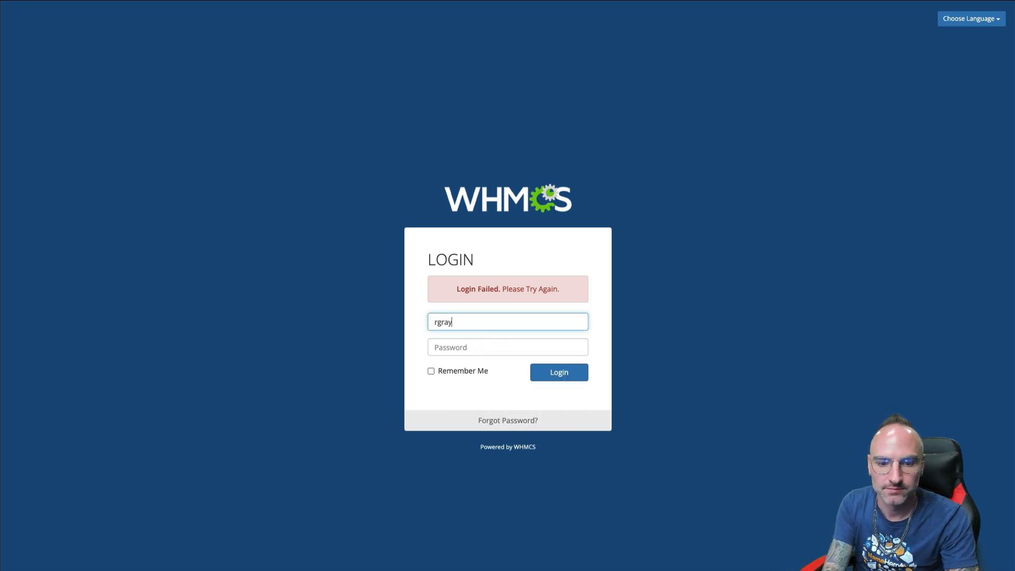
type("24")
key("Tab")
key("ctrl+v")
key("Tab")
key("Tab")
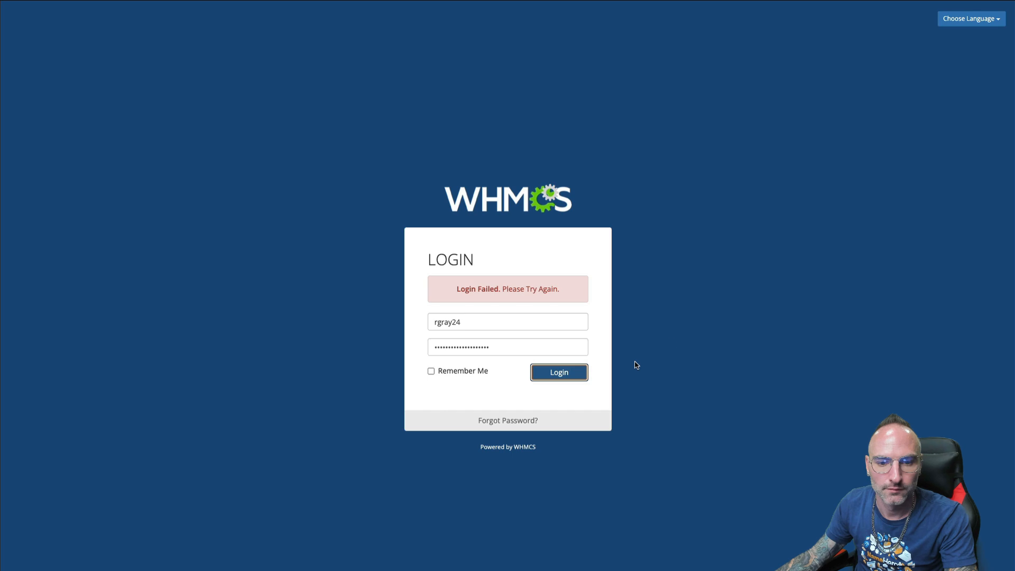
key("Return")
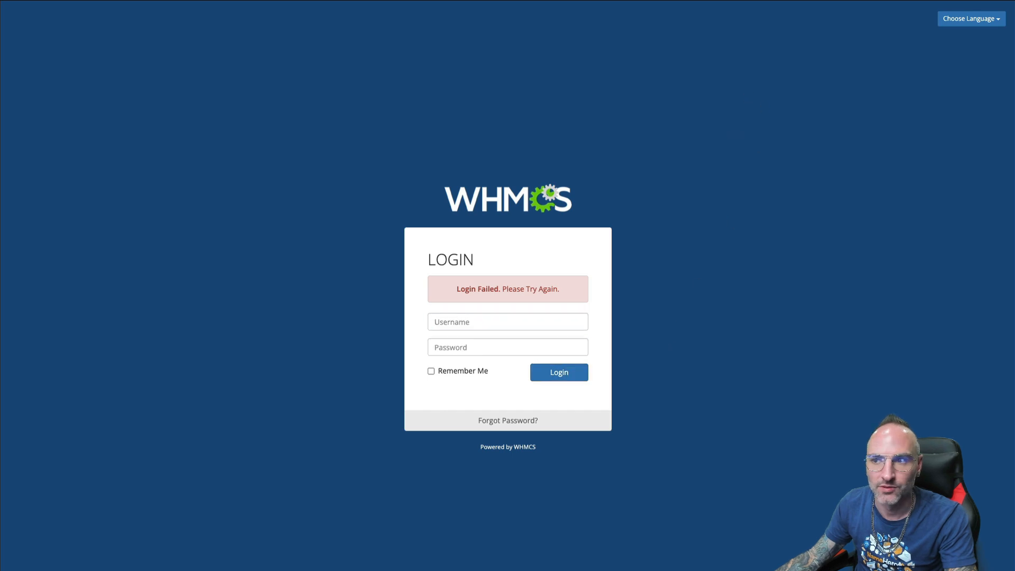
After the failed attempt, reload the login page and sign in again with the admin username and saved password
left_click(583, 369)
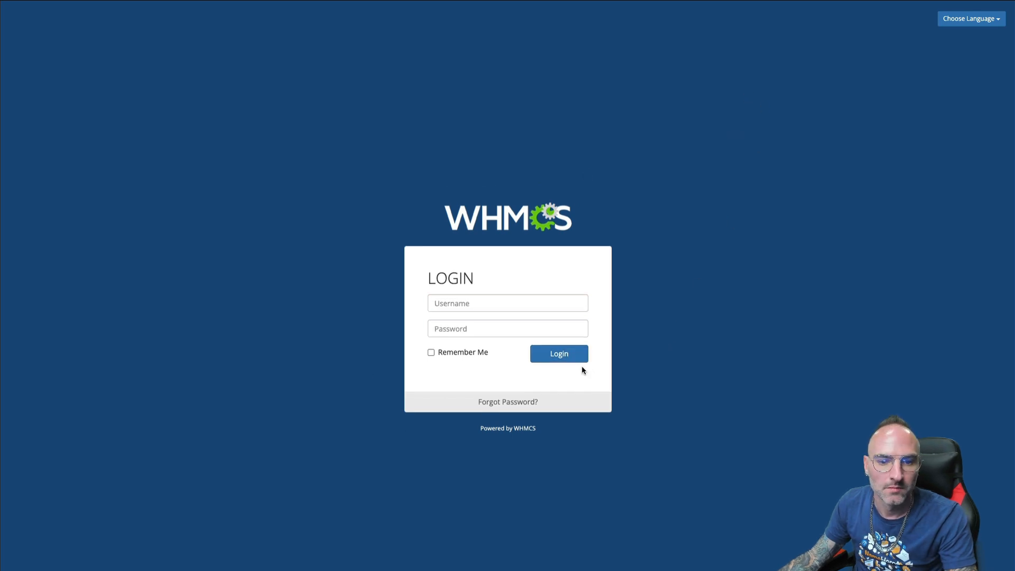
left_click(491, 325)
left_click(478, 305)
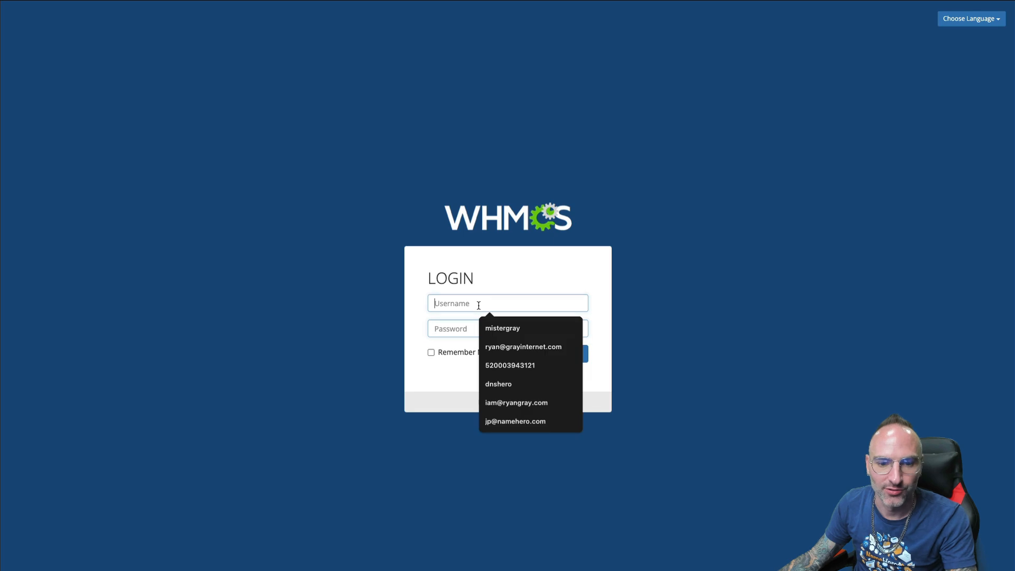
type("rgray24")
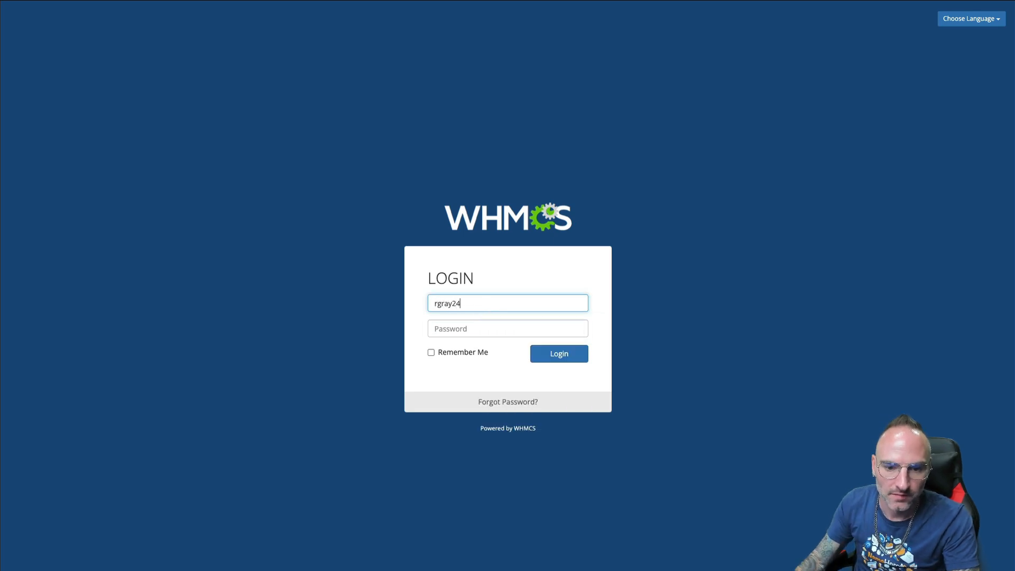
key("Tab")
key("ctrl+v")
left_click(581, 355)
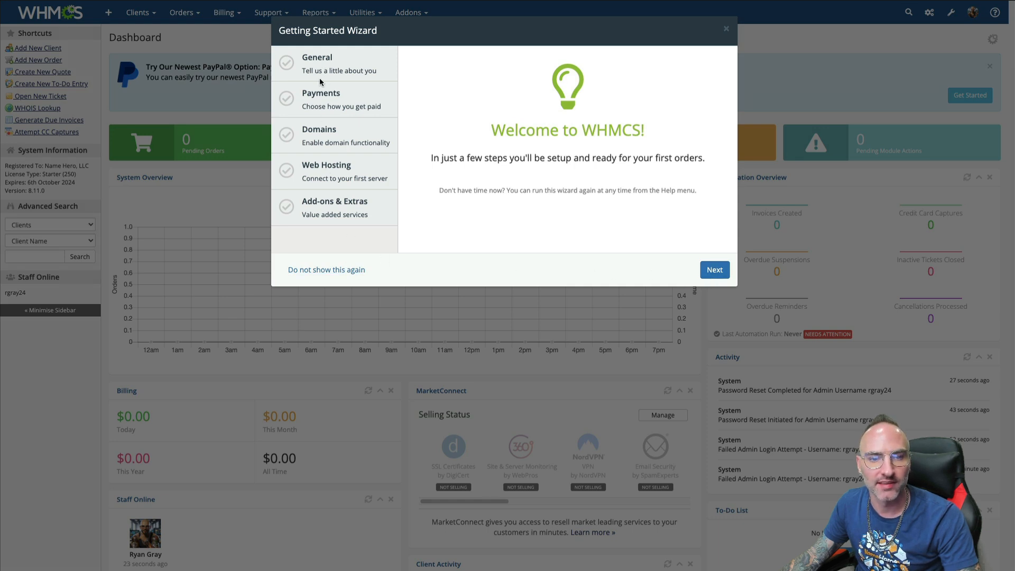
Start the wizard, review the General details for A Green Host, and continue to Payments
left_click(713, 268)
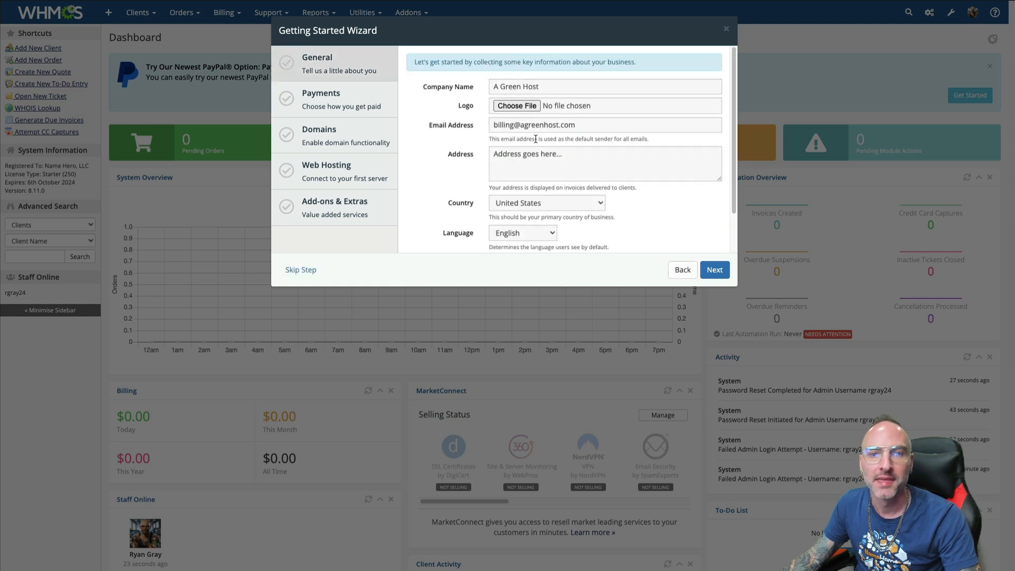
left_click_drag(463, 105, 474, 105)
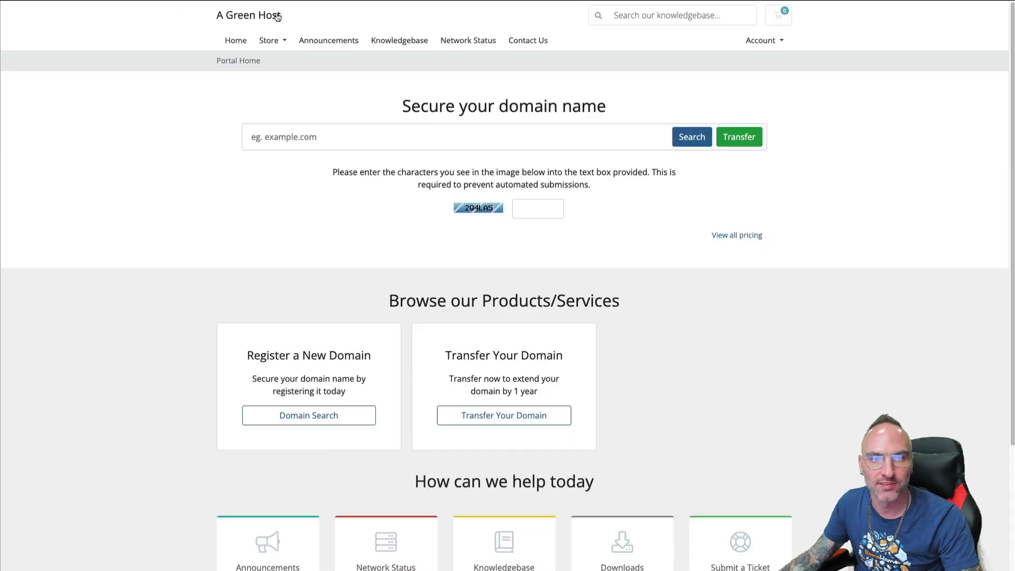
left_click_drag(280, 16, 200, 23)
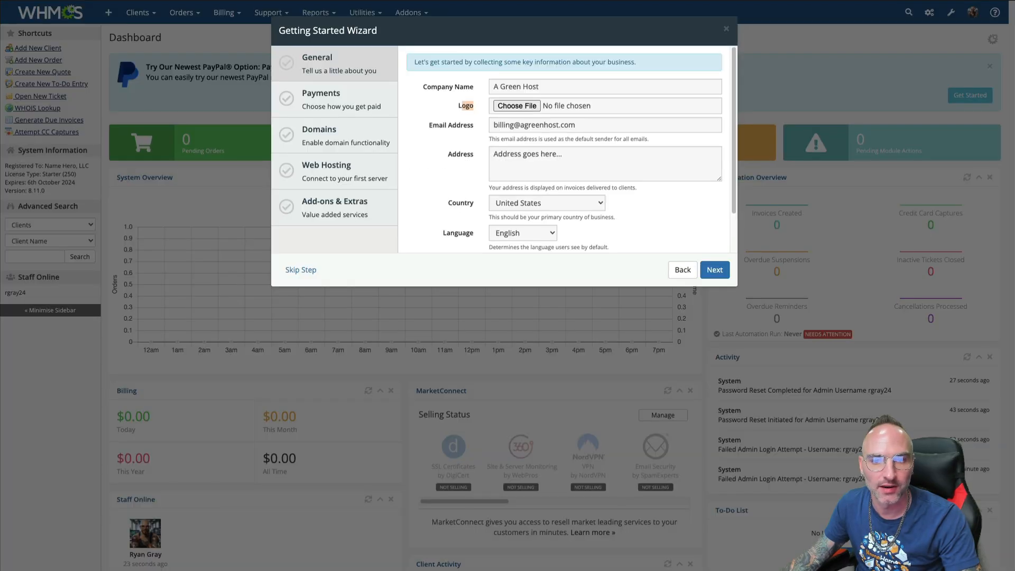
left_click_drag(562, 156, 455, 158)
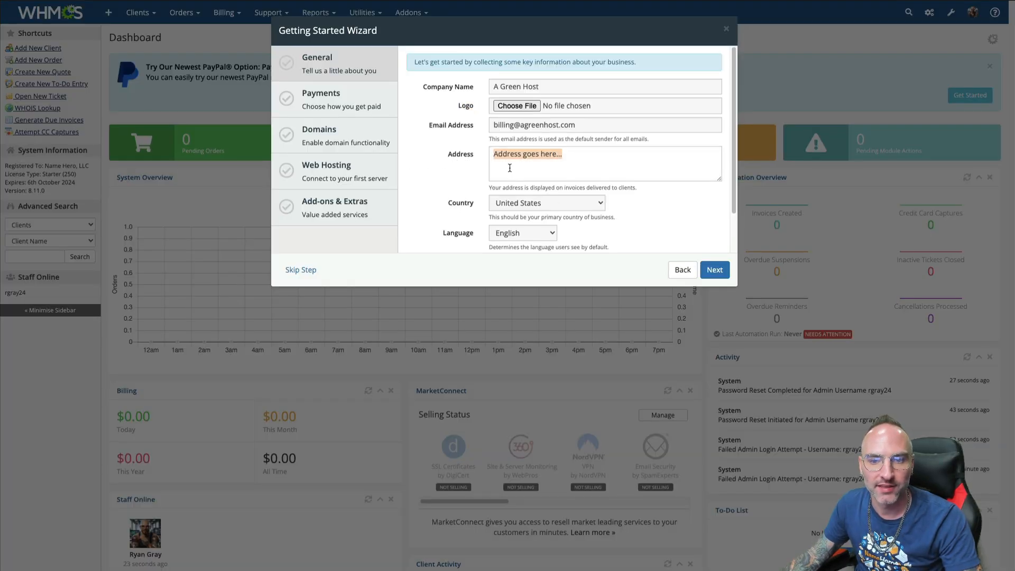
left_click_drag(562, 157, 483, 154)
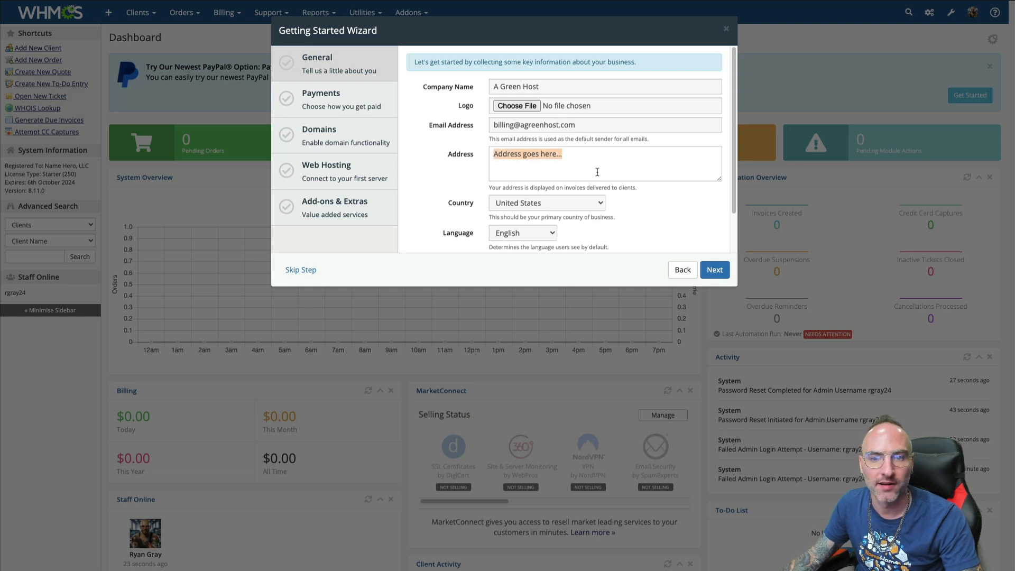
left_click(651, 166)
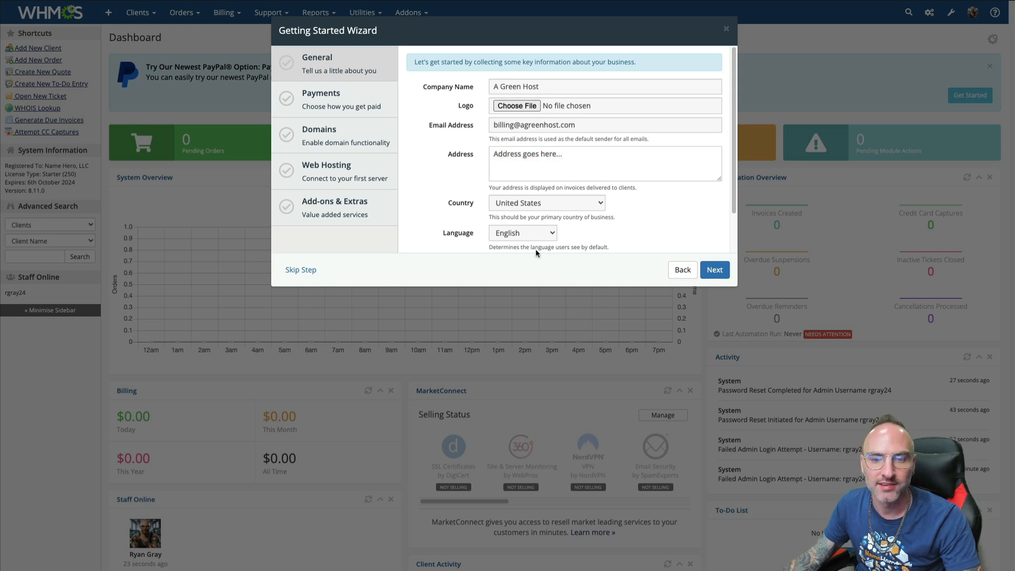
left_click(714, 270)
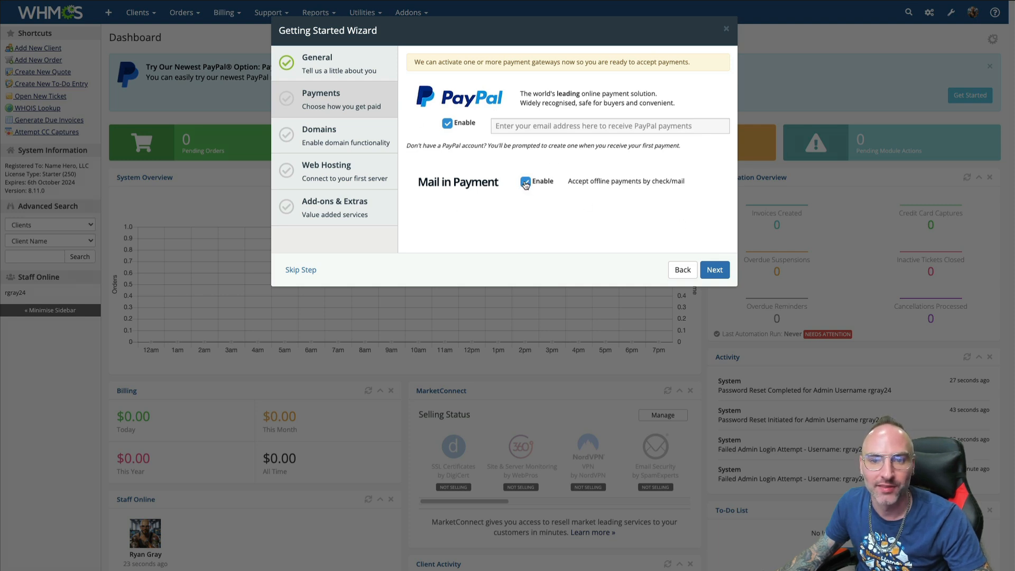
Enter the company billing e-mail as the PayPal address, then continue to Domains
left_click(526, 126)
type("no")
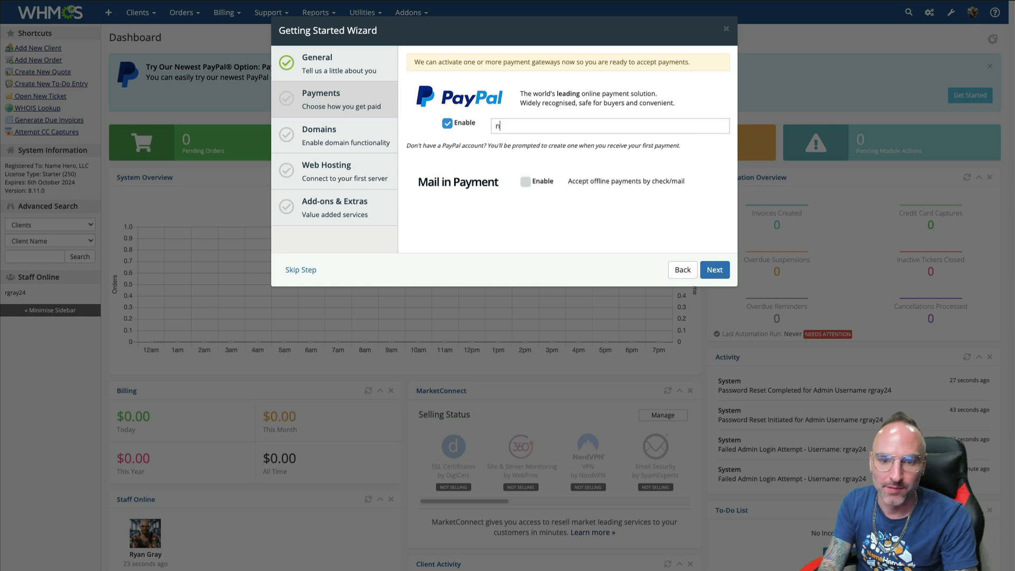
key("BackSpace")
key("BackSpace")
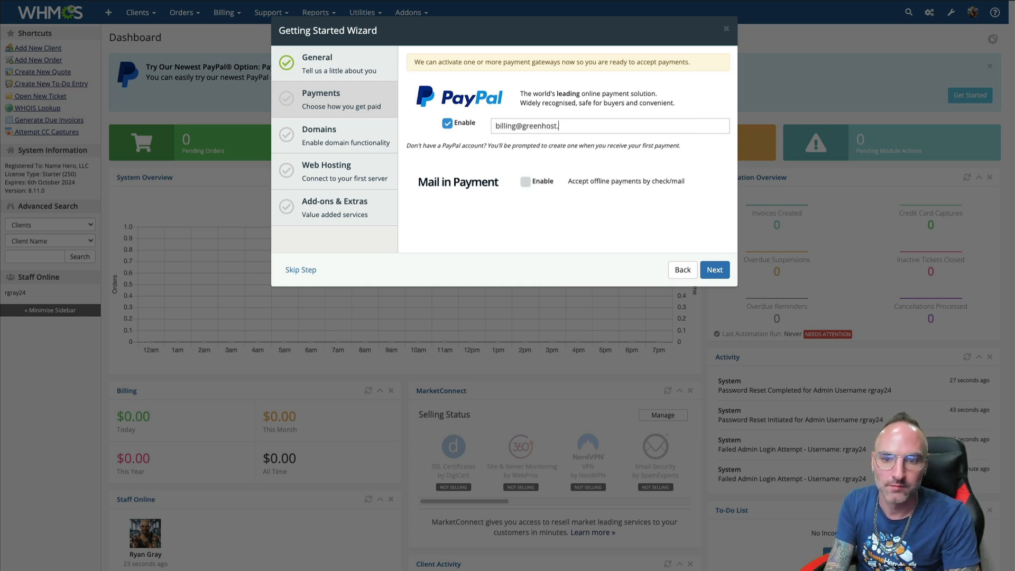
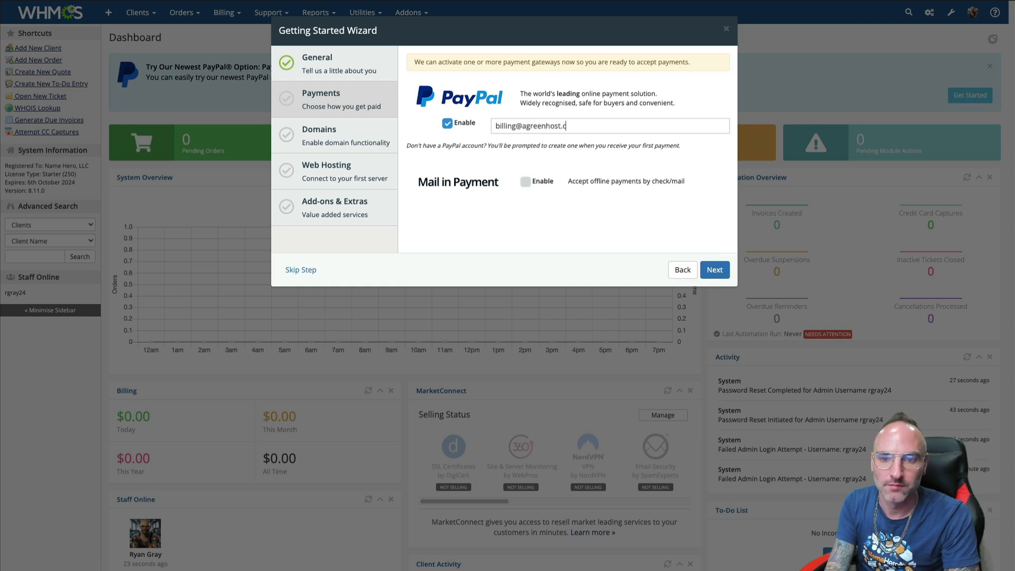
left_click(714, 269)
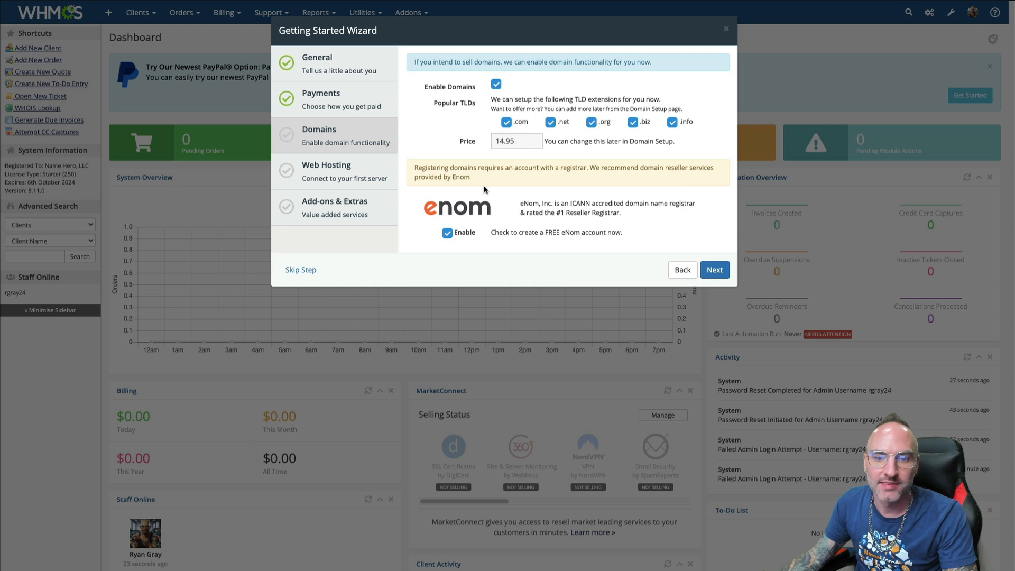
Accept the Domains settings, then skip the eNom signup and Add-ons steps to finish setup
left_click_drag(648, 236, 489, 233)
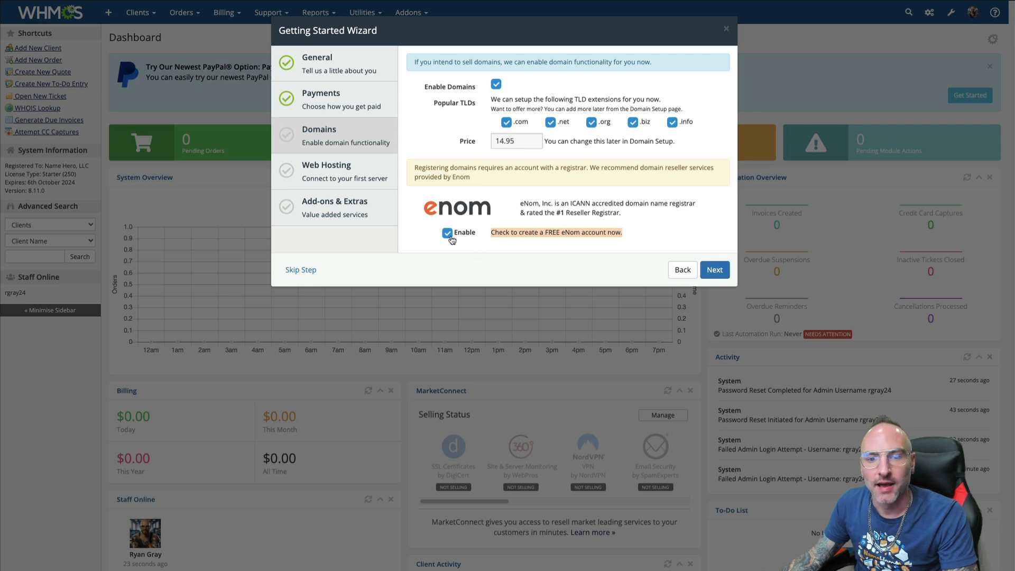
left_click(674, 235)
left_click(714, 270)
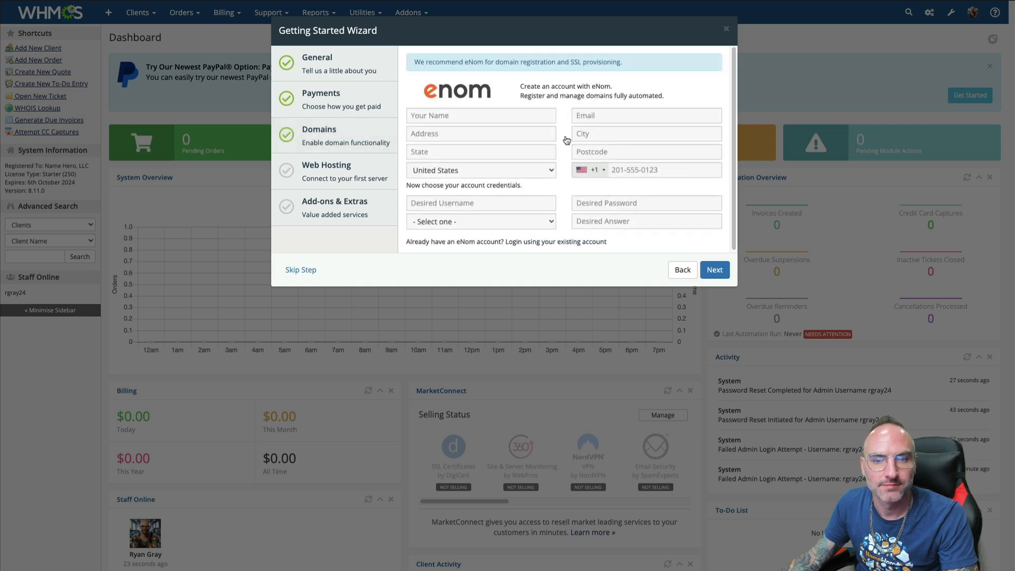
left_click(306, 270)
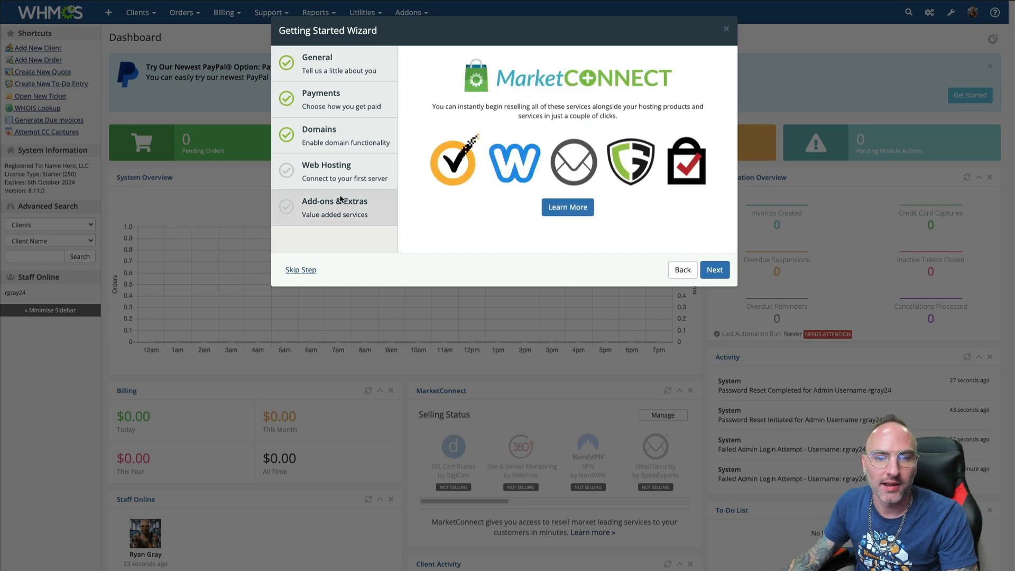
left_click(639, 111)
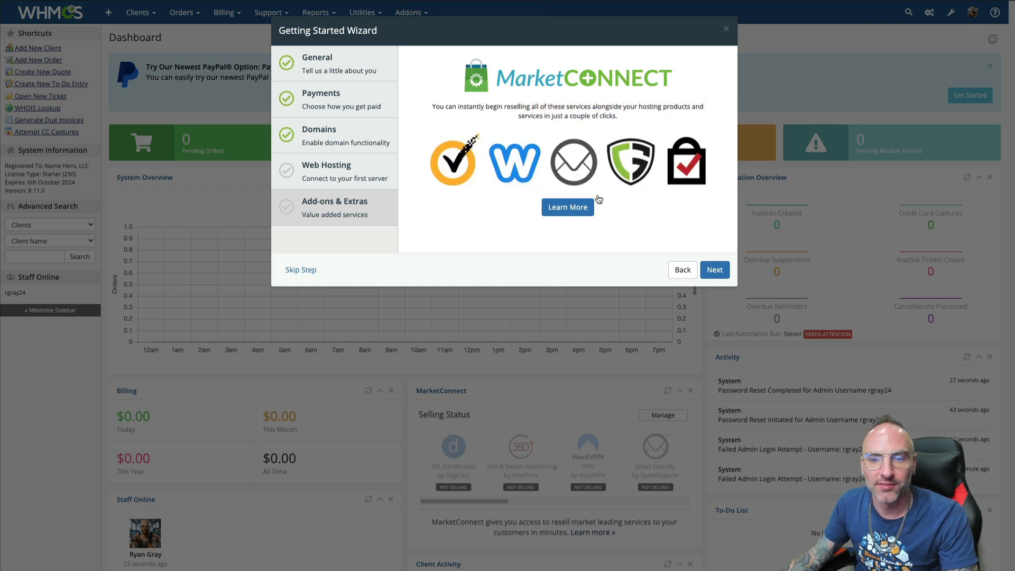
left_click(289, 272)
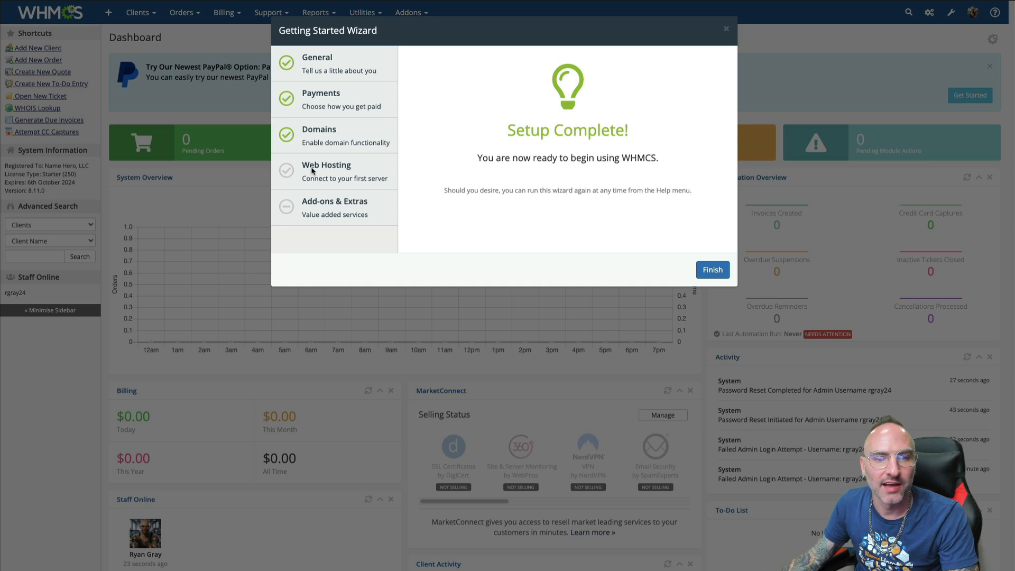